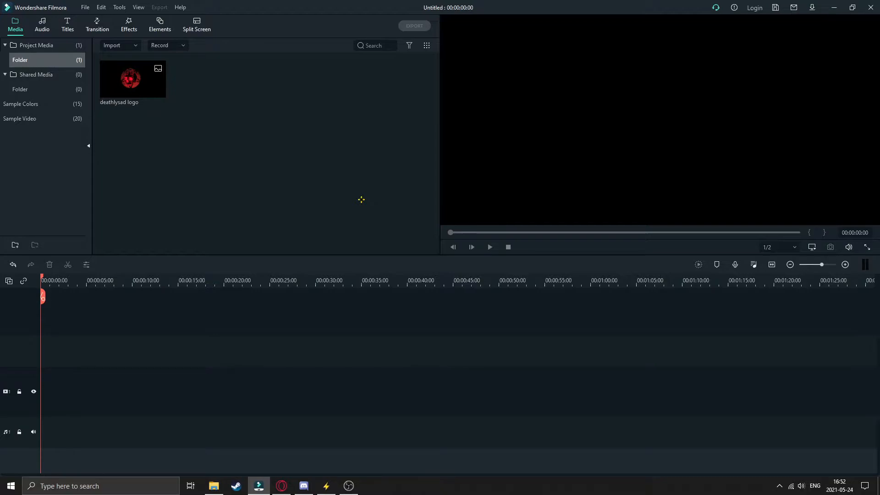
pyautogui.moveTo(138, 81)
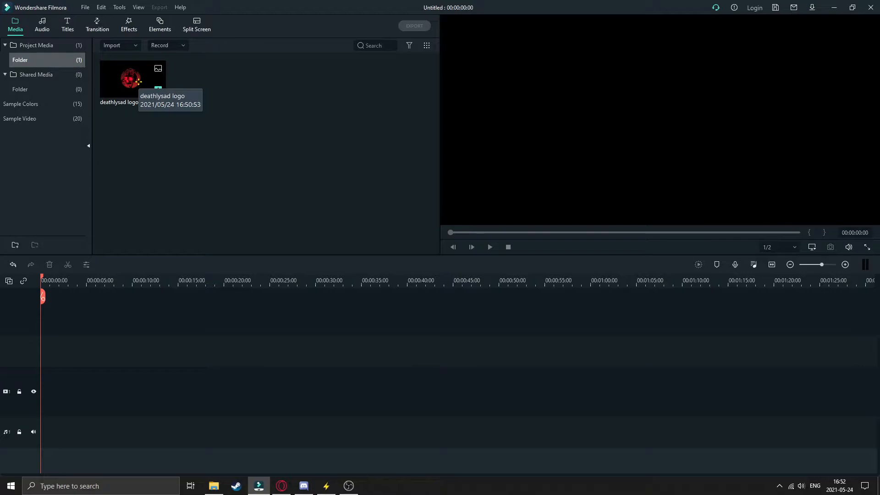
pyautogui.moveTo(138, 82); pyautogui.dragTo(148, 138)
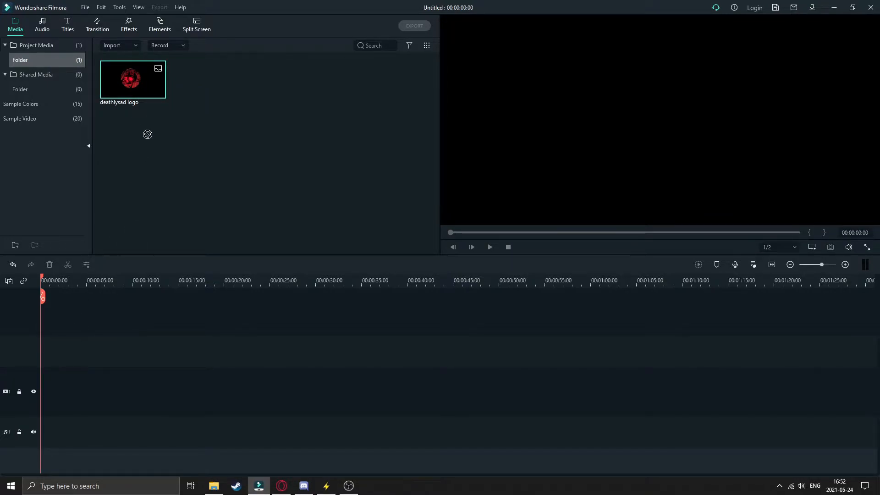
pyautogui.moveTo(142, 81); pyautogui.dragTo(43, 357)
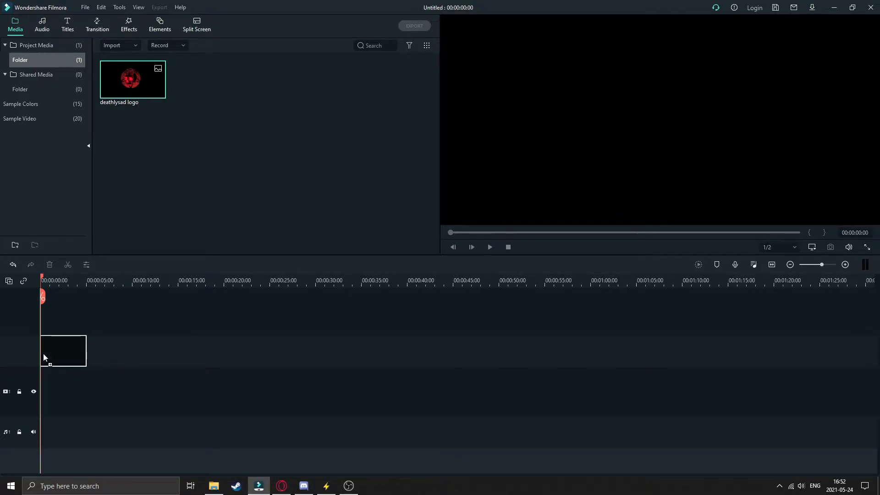
pyautogui.moveTo(43, 354); pyautogui.dragTo(188, 335)
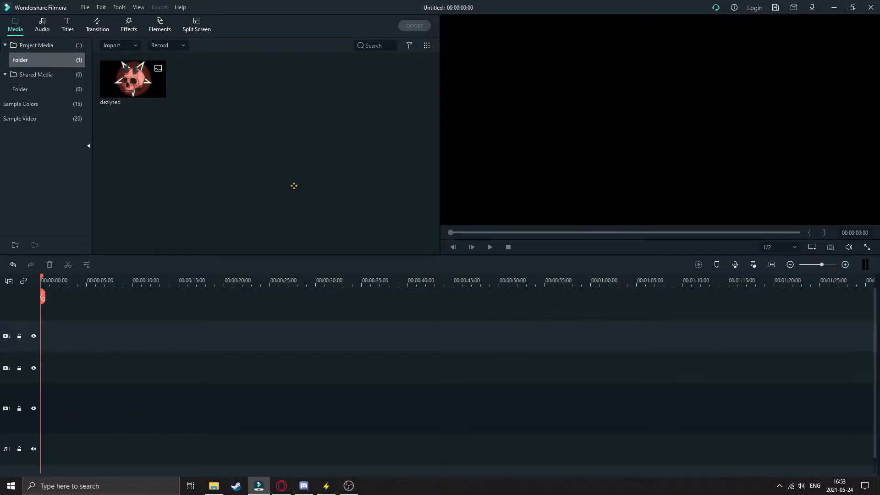
# - Place the dezlysed image from the project media at the start of the third video track
pyautogui.moveTo(133, 79); pyautogui.dragTo(150, 96)
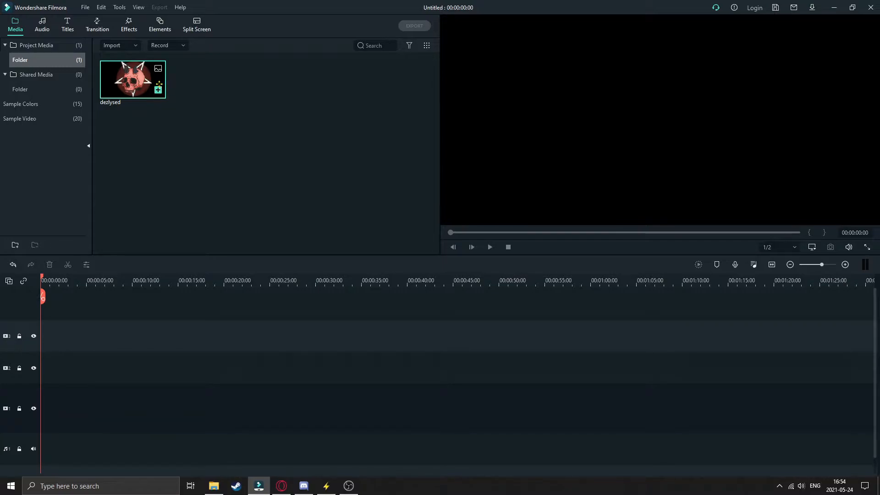
pyautogui.moveTo(143, 91); pyautogui.dragTo(138, 183)
pyautogui.moveTo(192, 140); pyautogui.dragTo(40, 347)
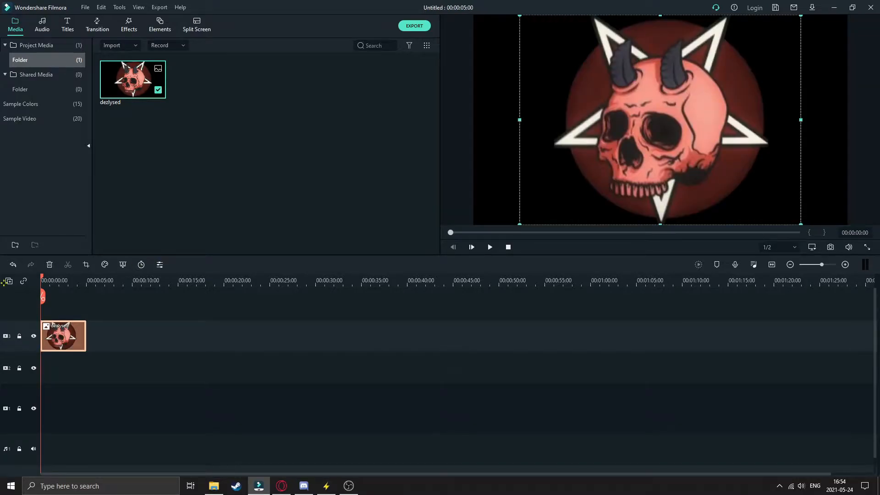
# - Play the first seconds of the dezlysed clip and return the playhead to the start of the timeline
pyautogui.press('space')
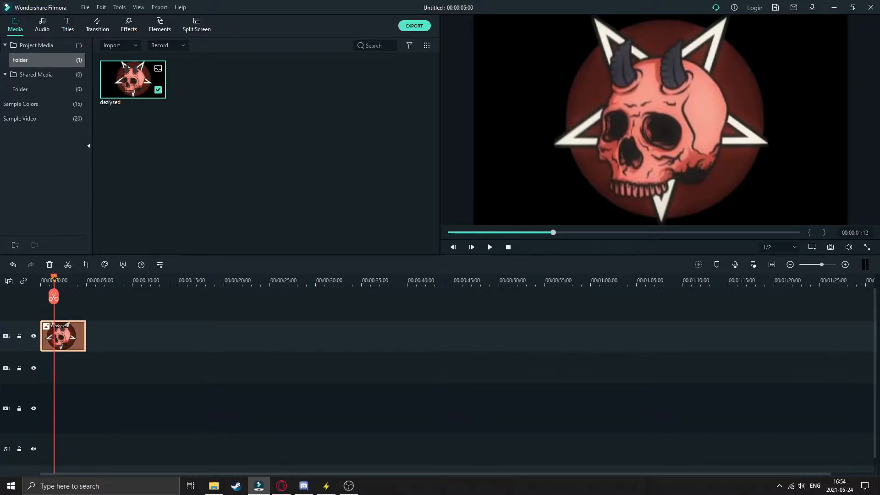
pyautogui.press('space')
pyautogui.moveTo(64, 277); pyautogui.dragTo(39, 298)
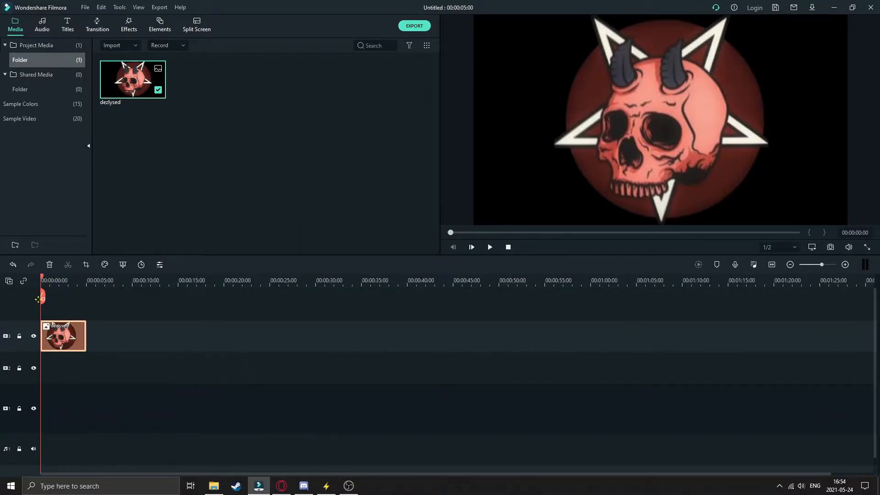
pyautogui.click(490, 247)
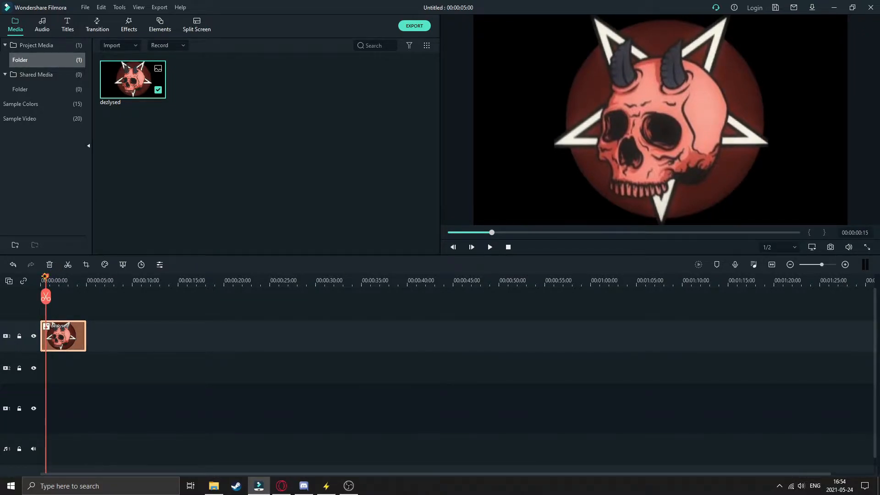
pyautogui.moveTo(45, 276); pyautogui.dragTo(18, 279)
# - Move the dezlysed clip to the second video track at about 00:00:06:12 and apply the Zoom In preset animation
pyautogui.moveTo(48, 335); pyautogui.dragTo(106, 368)
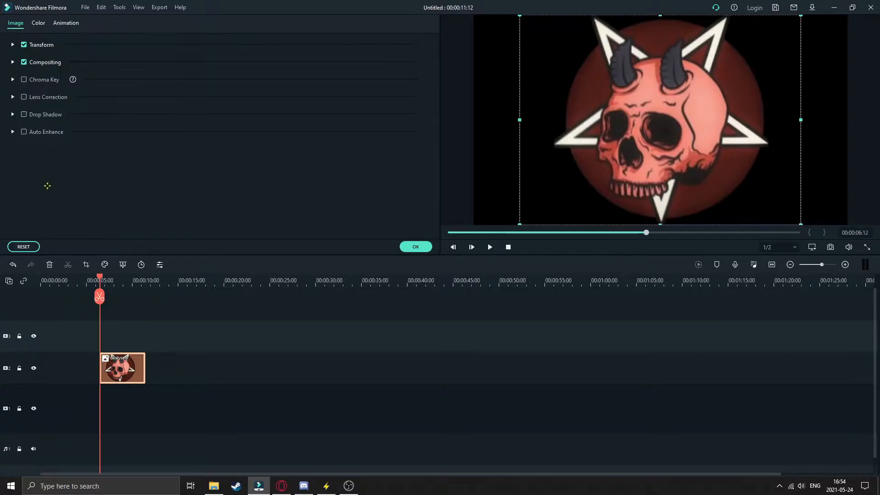
pyautogui.click(64, 23)
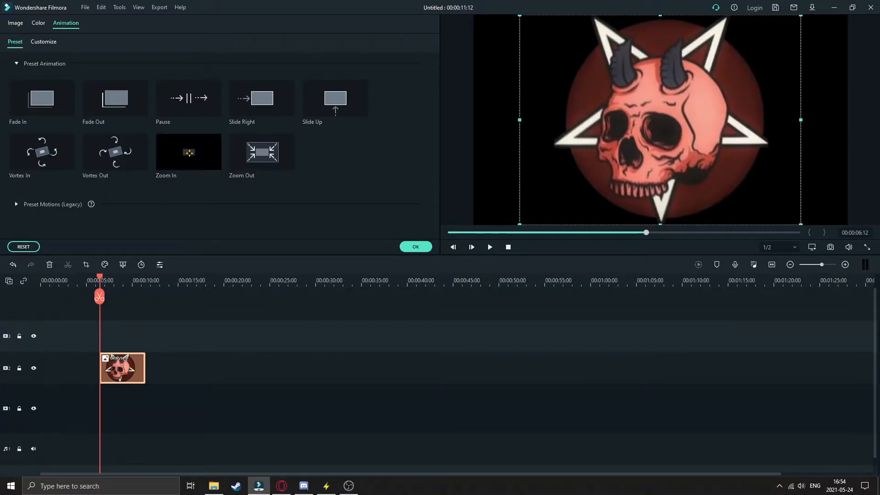
pyautogui.doubleClick(188, 154)
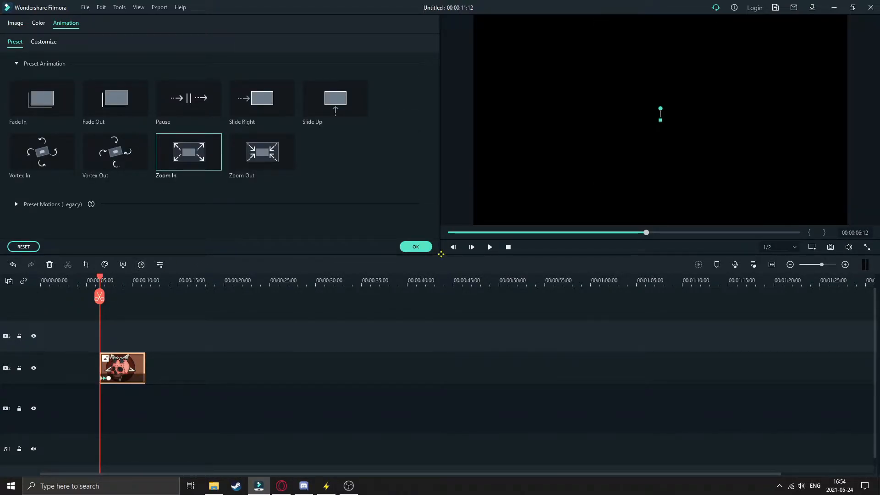
# - Stretch the Zoom In animation over the whole clip by moving its end keyframe to the clip's end
pyautogui.click(96, 280)
pyautogui.click(108, 378)
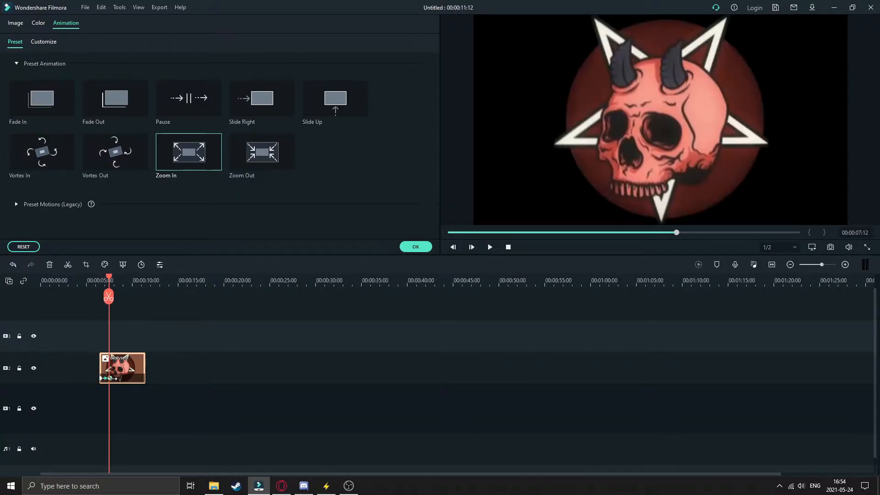
pyautogui.moveTo(130, 378); pyautogui.dragTo(144, 377)
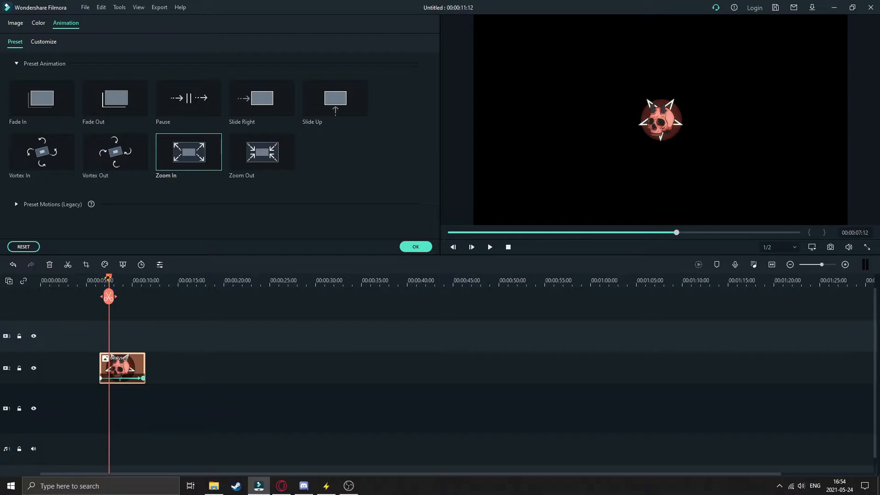
# - Play the extended zoom animation from before the clip and return the playhead to about 00:00:05:10
pyautogui.click(89, 280)
pyautogui.click(489, 246)
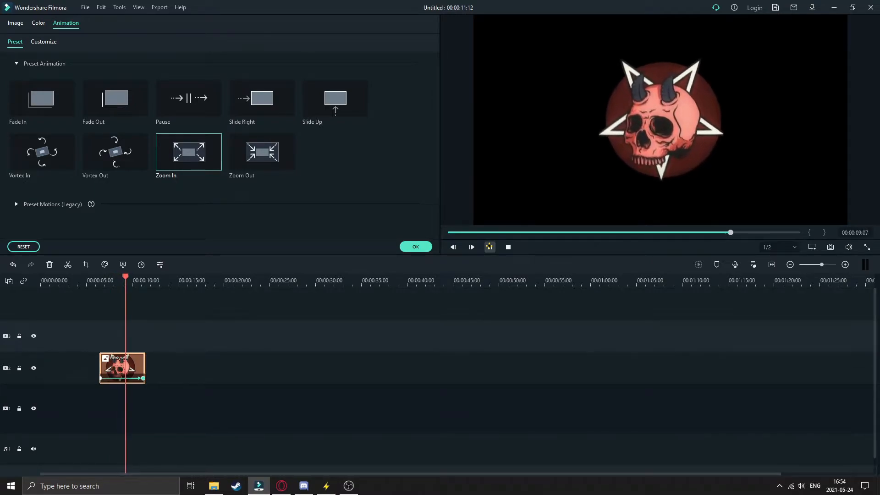
pyautogui.click(489, 246)
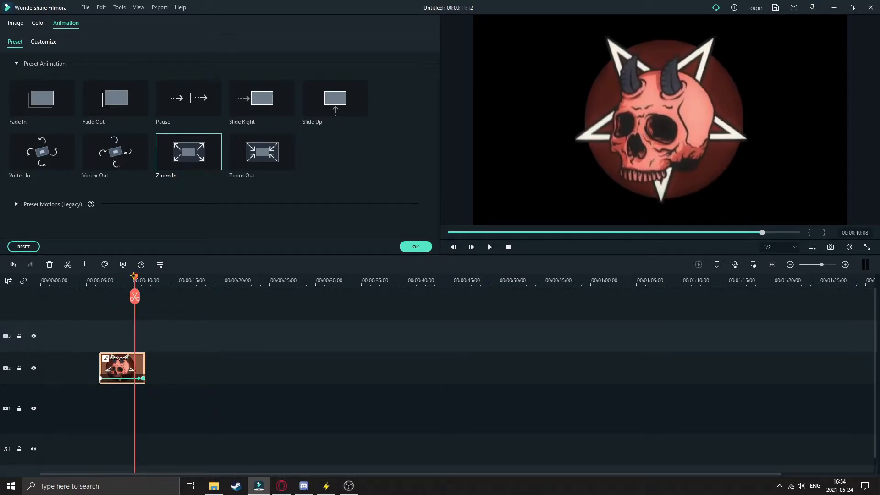
pyautogui.moveTo(135, 276); pyautogui.dragTo(90, 276)
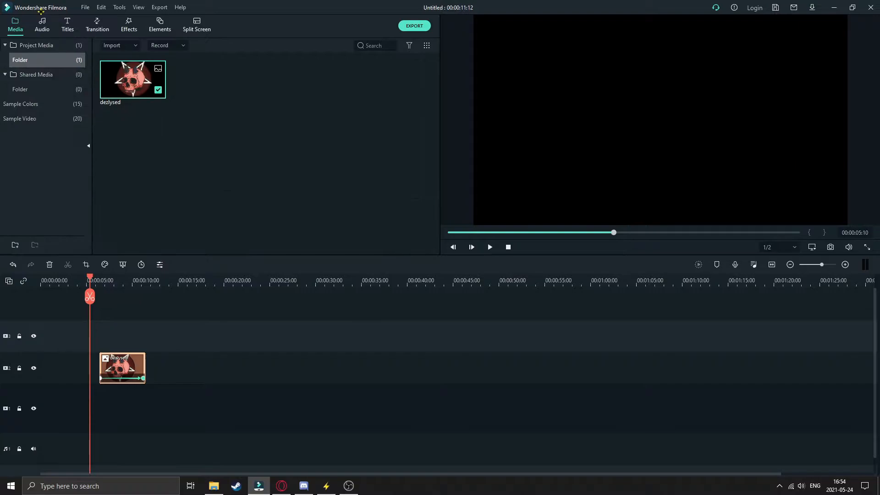
# - Add the Fade transition to the beginning of the dezlysed clip
pyautogui.click(96, 23)
pyautogui.moveTo(279, 79); pyautogui.dragTo(113, 368)
# - Rotate the skull image slightly counterclockwise at 00:00:09:12 and check the frame at about 00:00:11:05
pyautogui.moveTo(89, 277); pyautogui.dragTo(127, 278)
pyautogui.click(599, 122)
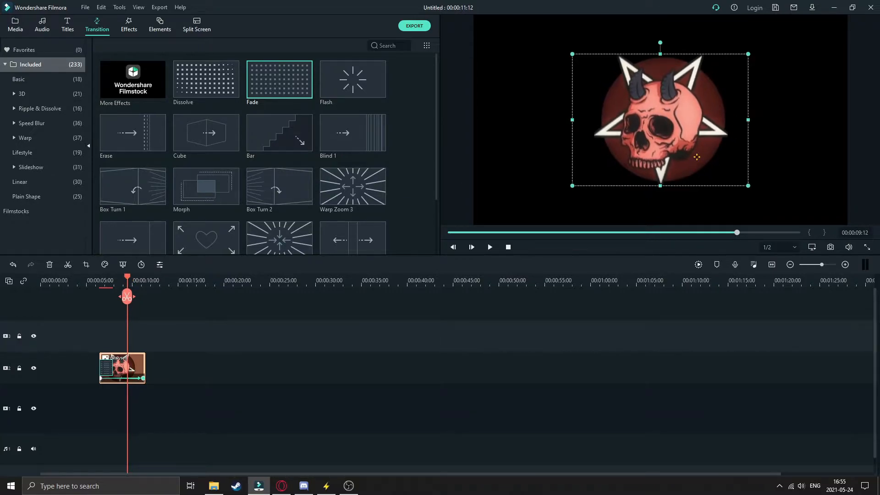
pyautogui.moveTo(654, 43); pyautogui.dragTo(648, 43)
pyautogui.moveTo(127, 277)
pyautogui.mouseDown()
pyautogui.moveTo(104, 279)
pyautogui.moveTo(143, 279)
pyautogui.mouseUp()
# - Place the Chaos 2 shake filter on the third video track so that it spans the whole dezlysed clip
pyautogui.click(123, 23)
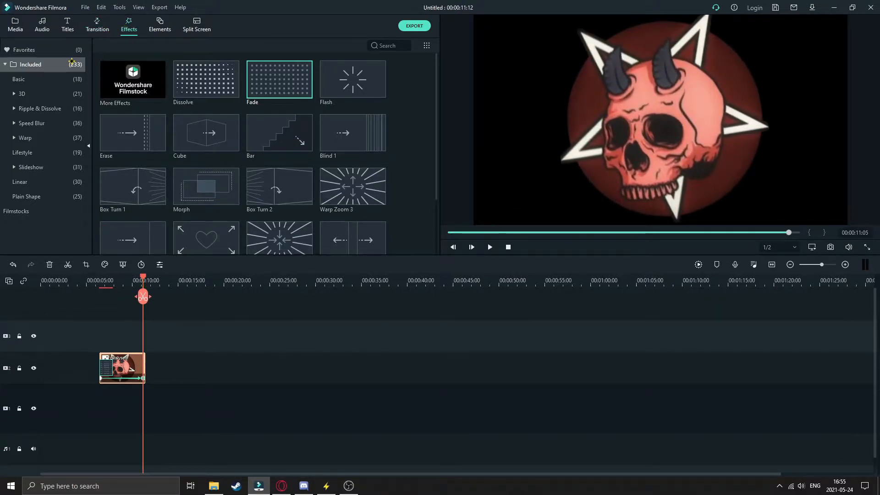
pyautogui.click(14, 79)
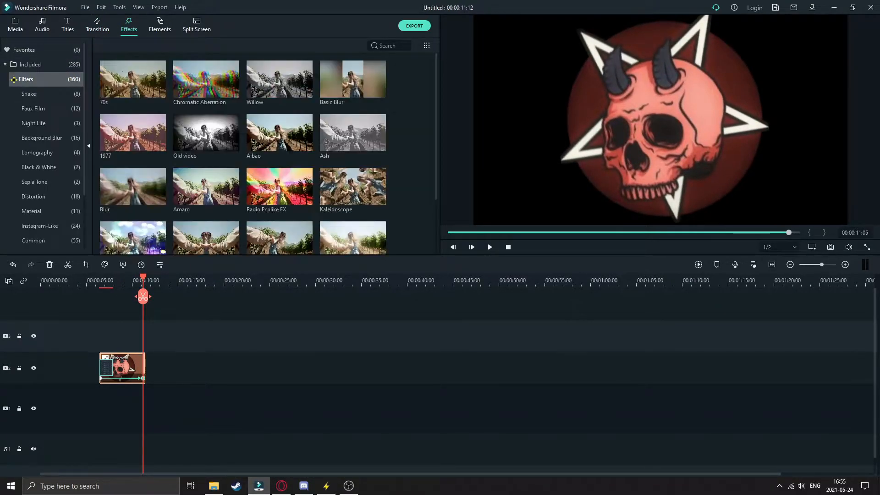
pyautogui.click(29, 93)
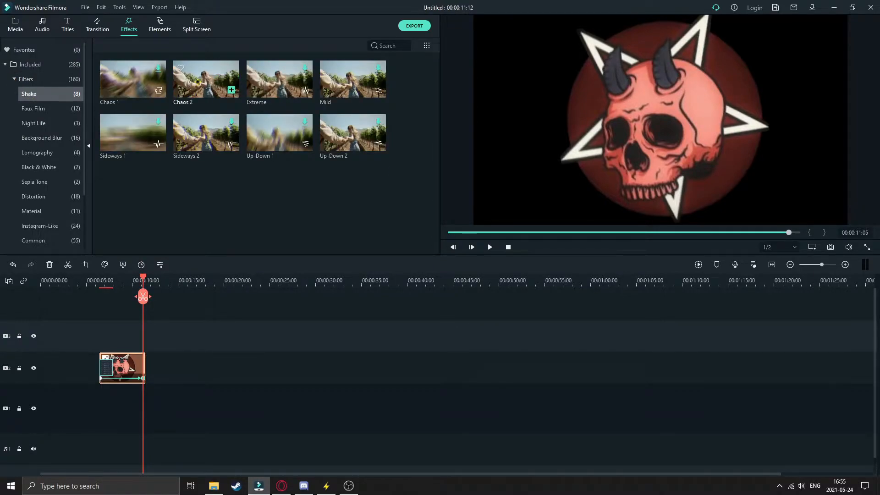
pyautogui.moveTo(172, 159); pyautogui.dragTo(189, 333)
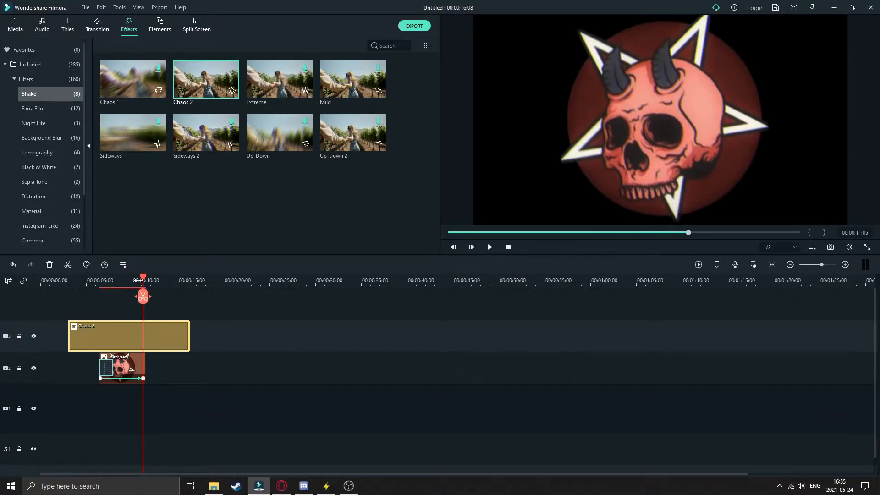
# - Turn off RGB Separate in the Chaos 2 effect, comparing the preview with the option on and off
pyautogui.moveTo(143, 276); pyautogui.dragTo(126, 296)
pyautogui.doubleClick(108, 329)
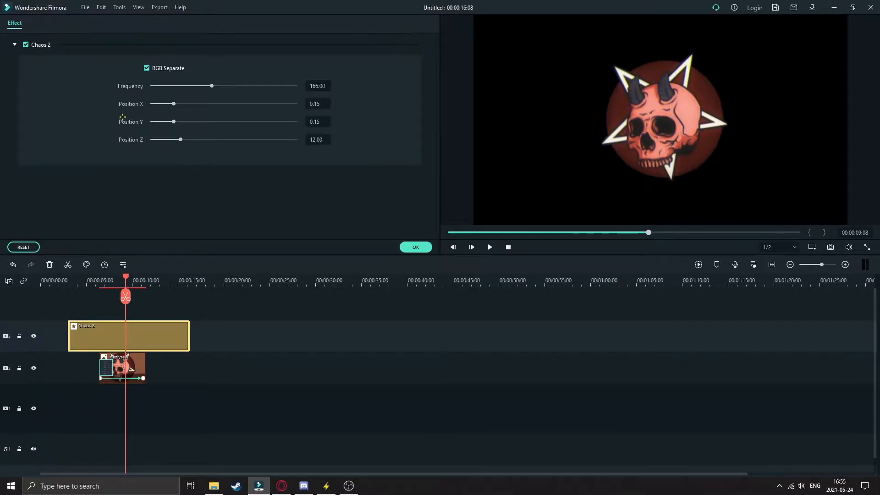
pyautogui.click(147, 68)
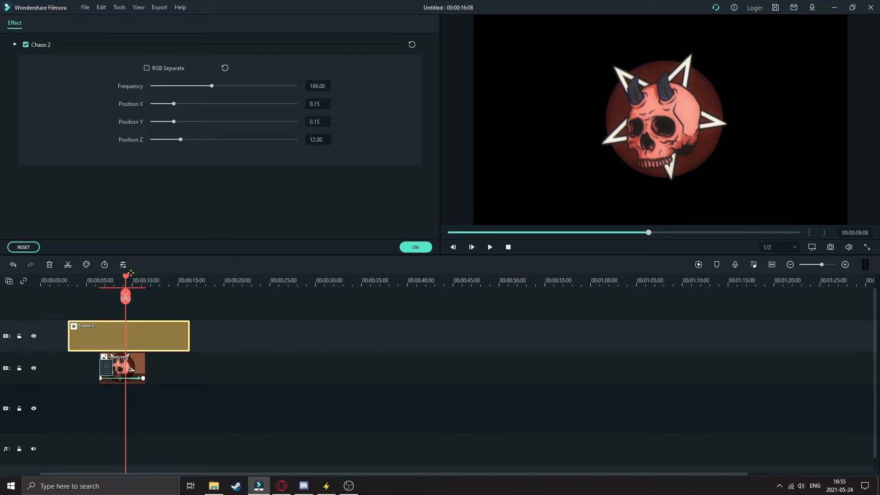
pyautogui.moveTo(125, 295); pyautogui.dragTo(107, 295)
pyautogui.click(146, 67)
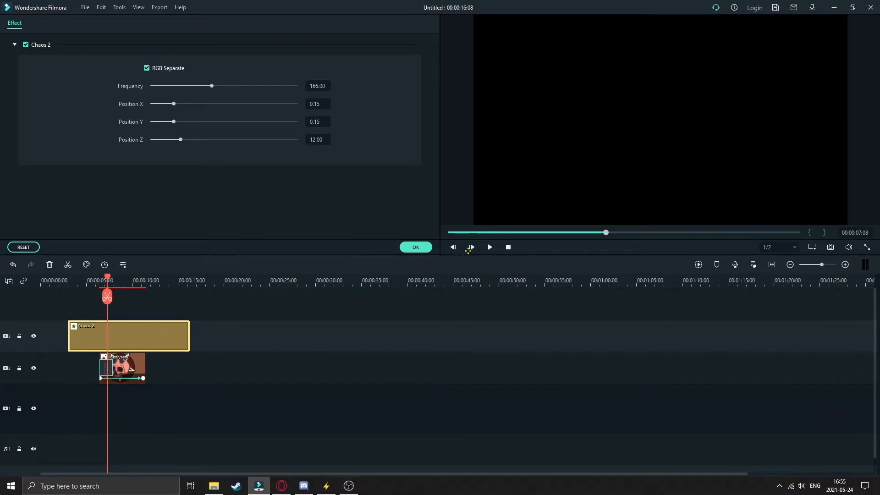
pyautogui.click(487, 247)
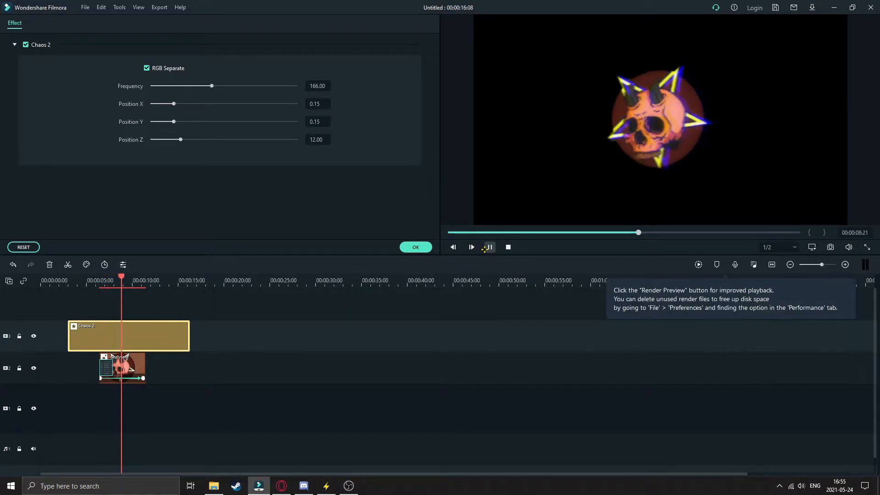
pyautogui.click(147, 68)
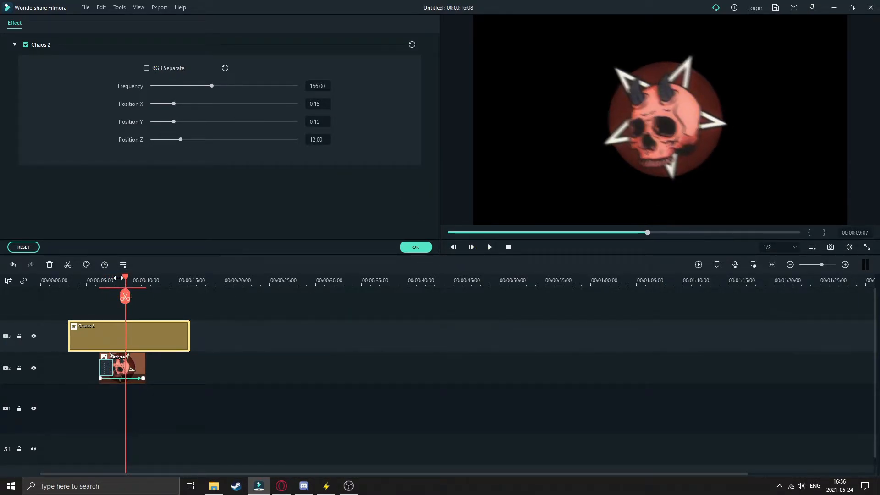
pyautogui.moveTo(125, 277)
pyautogui.mouseDown()
pyautogui.moveTo(107, 277)
pyautogui.moveTo(118, 277)
pyautogui.mouseUp()
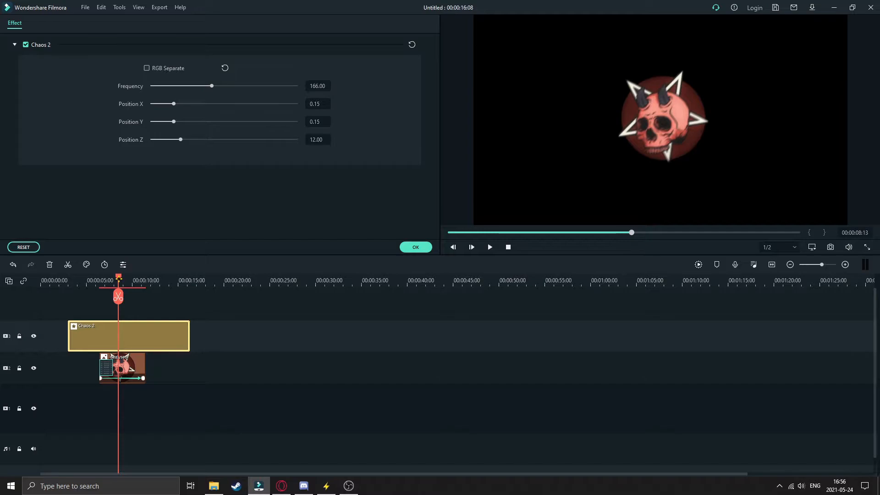
# - Set the Chaos 2 effect's Frequency to 3.82, check the playback, and set Position Z to 40.89
pyautogui.moveTo(212, 86); pyautogui.dragTo(154, 86)
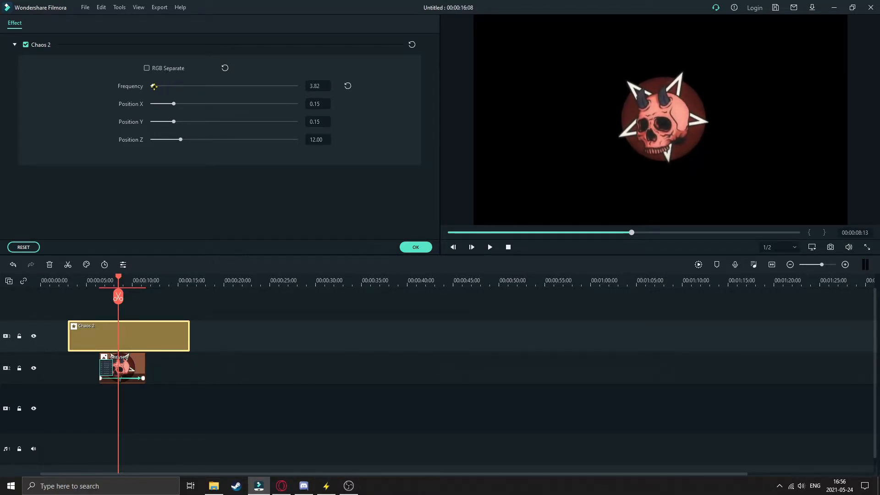
pyautogui.moveTo(118, 277); pyautogui.dragTo(102, 275)
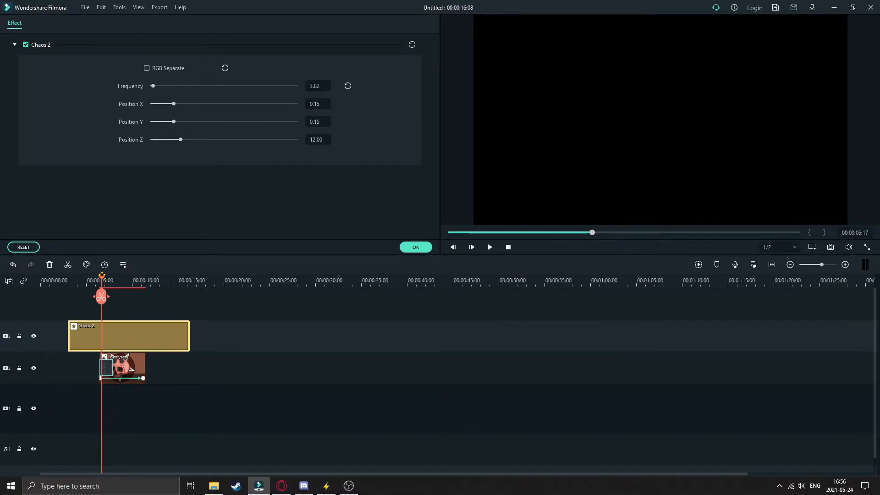
pyautogui.click(489, 247)
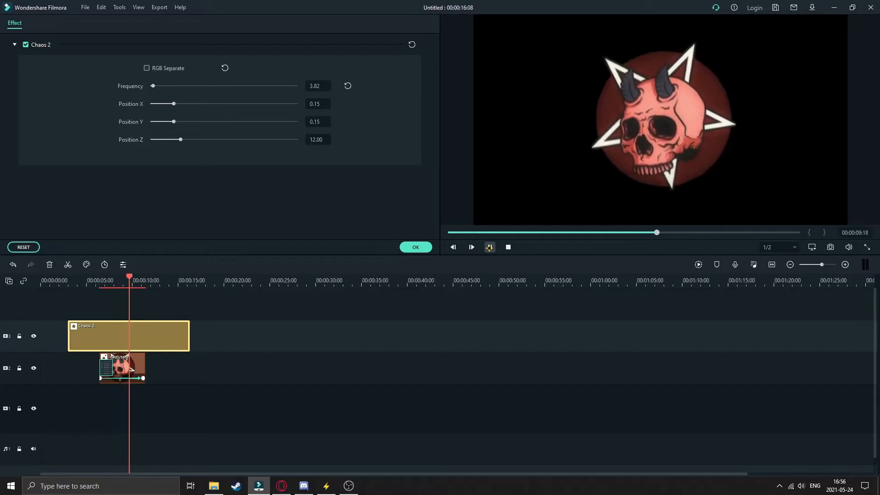
pyautogui.click(489, 246)
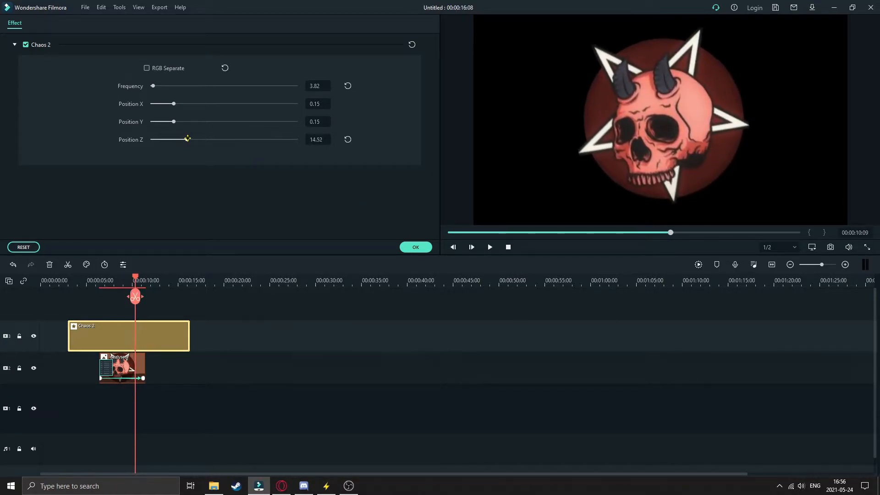
pyautogui.moveTo(214, 140); pyautogui.dragTo(260, 143)
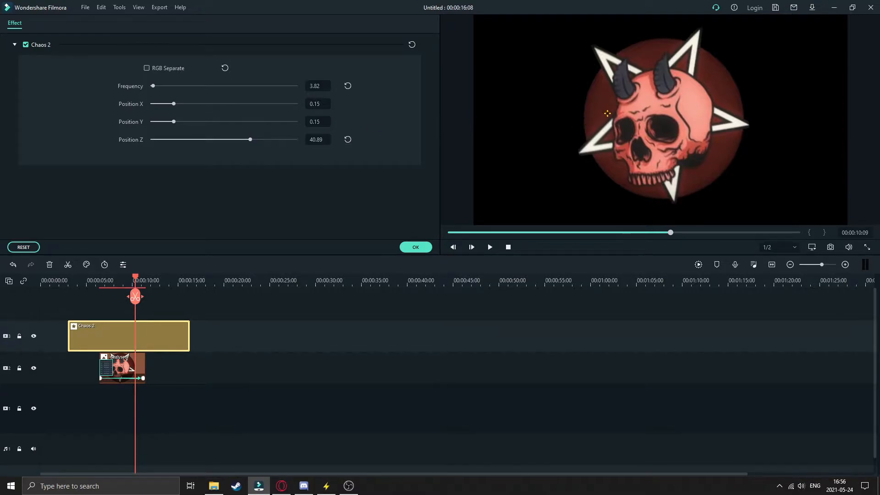
# - Open the dezlysed clip's animation settings and play the animated logo from just before the clip
pyautogui.doubleClick(120, 366)
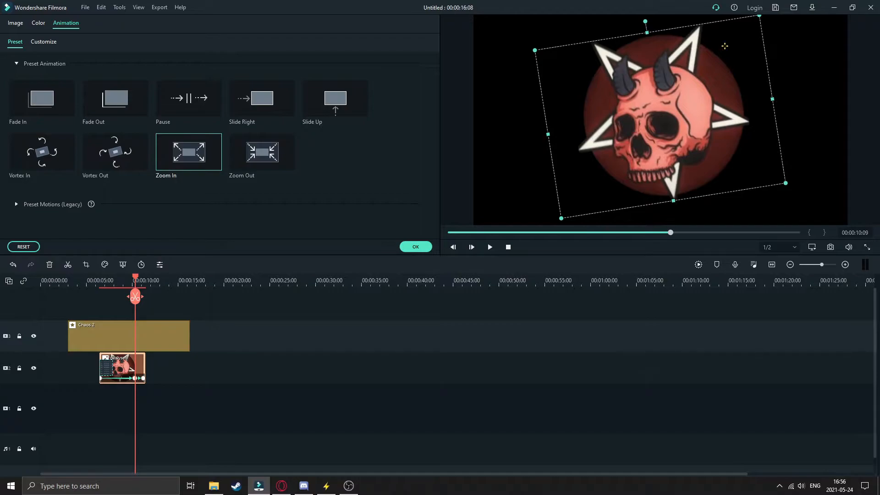
pyautogui.moveTo(136, 277); pyautogui.dragTo(94, 278)
pyautogui.click(489, 247)
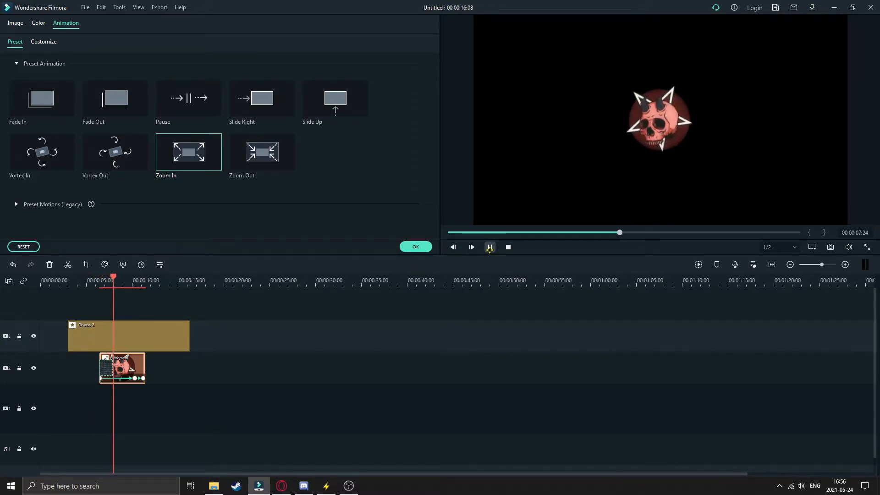
# - Stop the playback, close the dezlysed clip's animation settings and reopen the Chaos 2 effect's settings
pyautogui.click(490, 248)
pyautogui.click(415, 247)
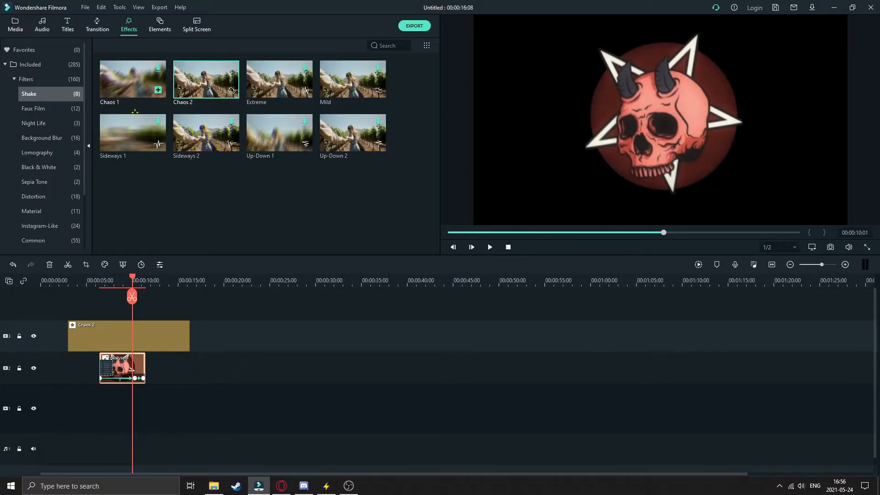
pyautogui.doubleClick(111, 349)
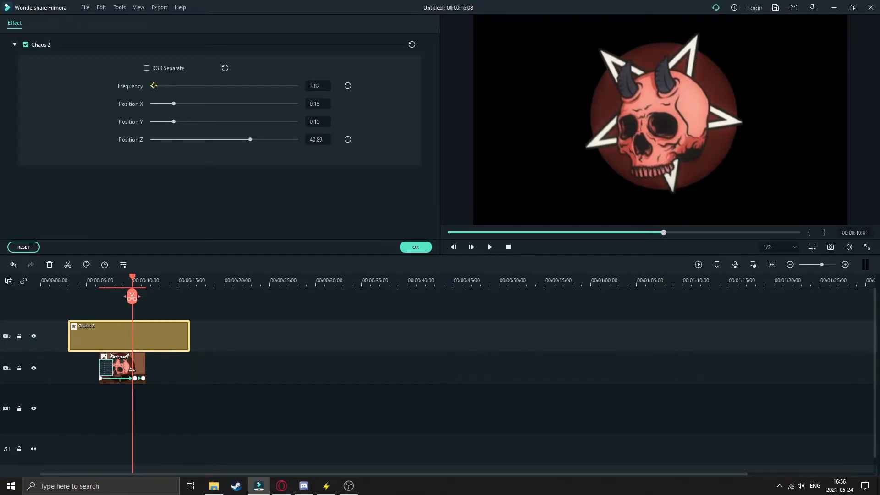
# - Set the Chaos 2 effect's Frequency to 10.19 and play back the logo's zoom-in
pyautogui.moveTo(152, 86); pyautogui.dragTo(156, 86)
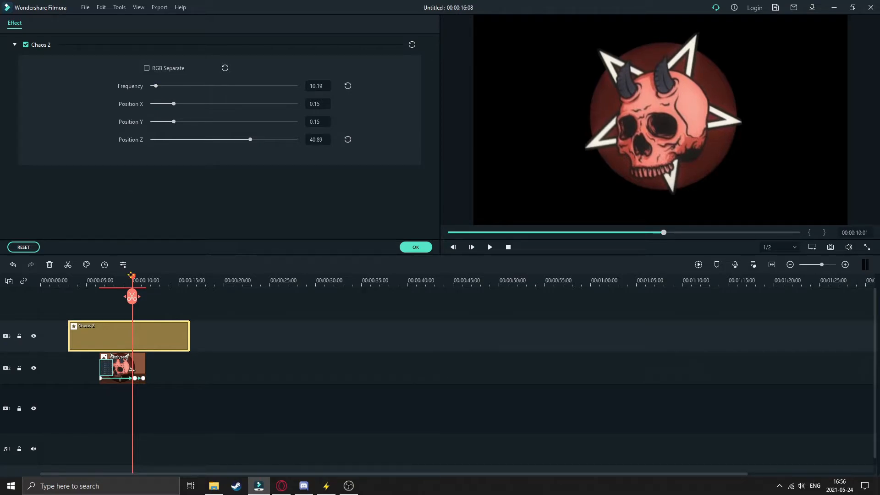
pyautogui.click(114, 280)
pyautogui.click(489, 246)
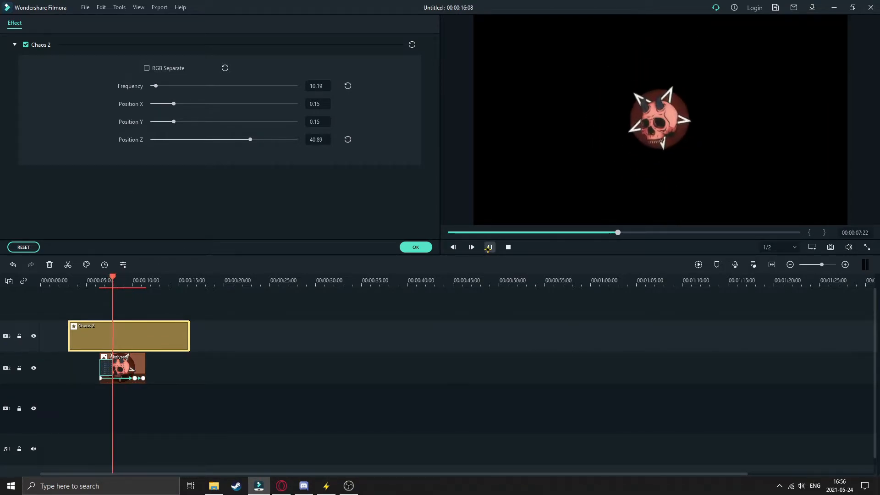
pyautogui.click(489, 247)
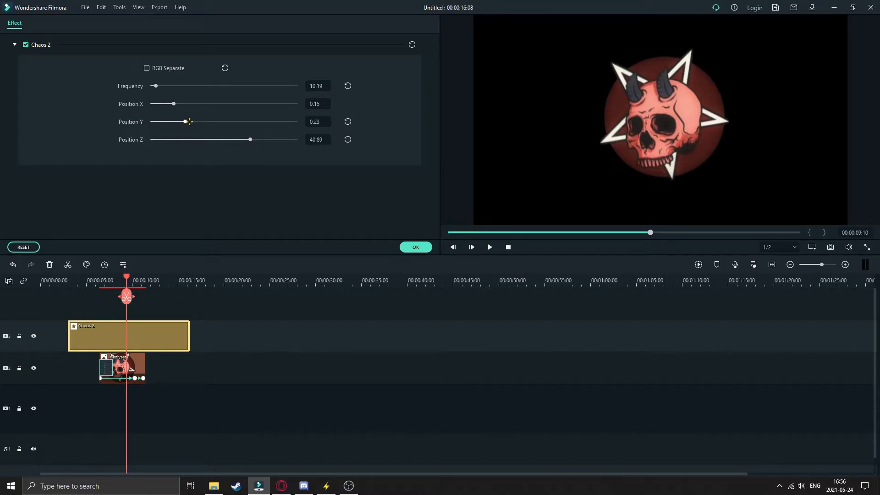
# - Set the Chaos 2 effect's Position X to 0.46 and Position Y to 0.18, and play the clip from its beginning
pyautogui.moveTo(173, 100); pyautogui.dragTo(220, 109)
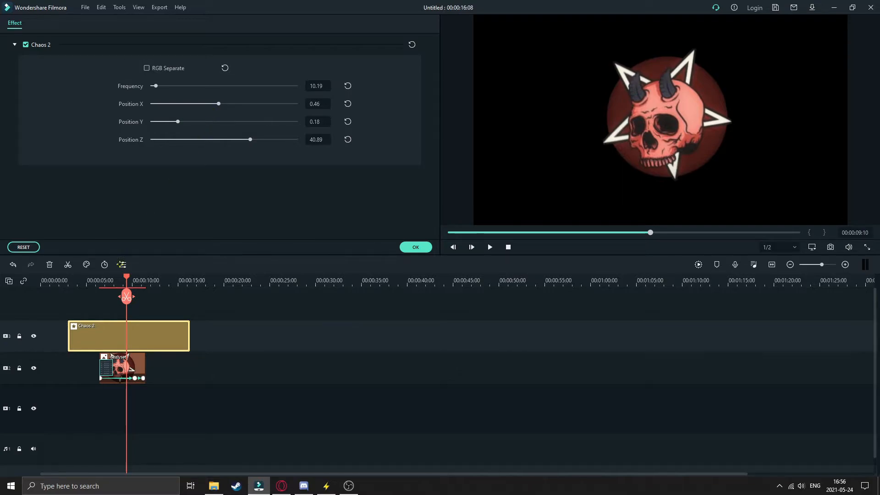
pyautogui.moveTo(127, 276); pyautogui.dragTo(117, 276)
pyautogui.moveTo(111, 278)
pyautogui.mouseDown()
pyautogui.moveTo(120, 279)
pyautogui.moveTo(88, 279)
pyautogui.moveTo(101, 279)
pyautogui.mouseUp()
pyautogui.click(489, 247)
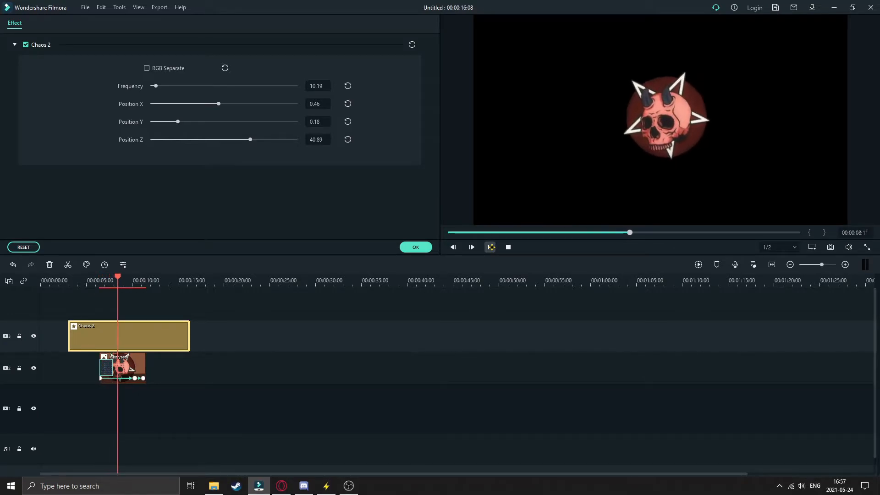
pyautogui.click(490, 247)
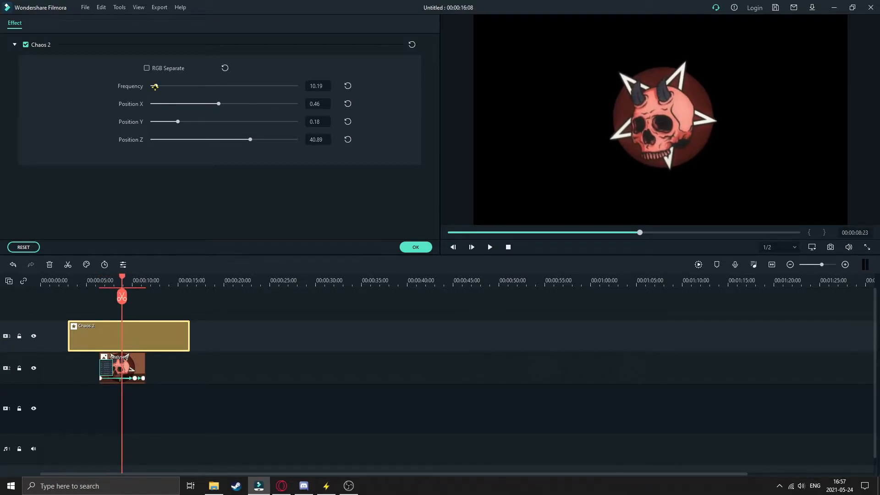
# - Lower the Chaos 2 effect's Frequency to 5.10 and replay the logo animation from the start of the clip
pyautogui.moveTo(154, 86); pyautogui.dragTo(153, 86)
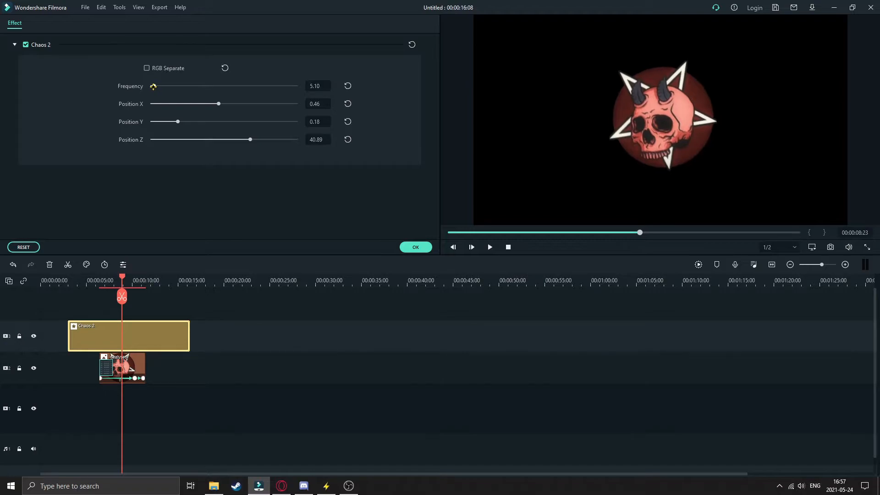
pyautogui.moveTo(123, 276); pyautogui.dragTo(102, 276)
pyautogui.click(489, 247)
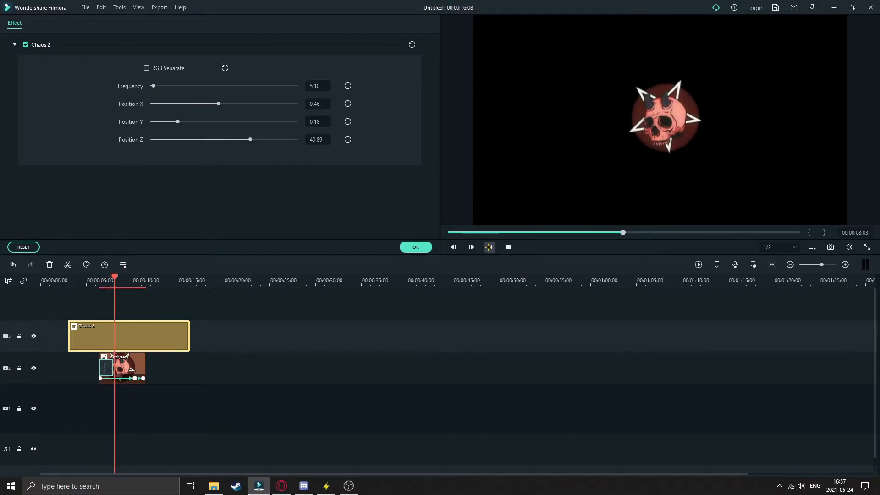
pyautogui.click(489, 247)
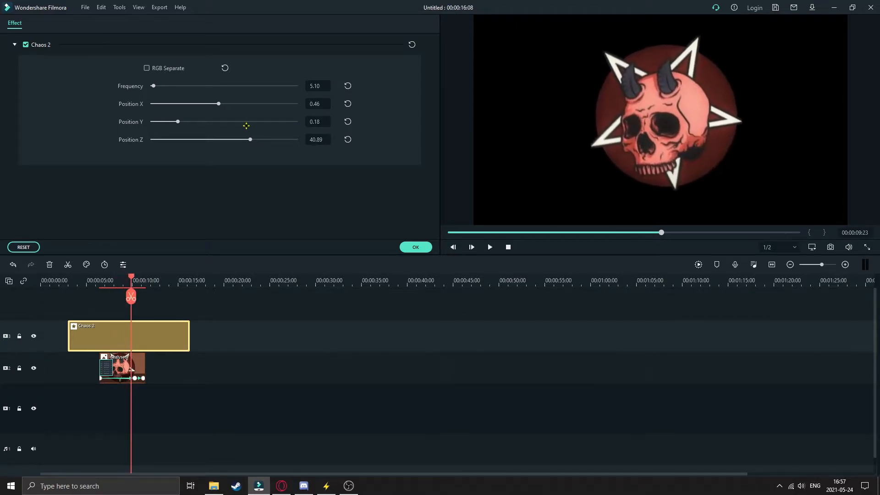
# - Raise the Chaos 2 effect's Position Z to 60.00 and check the shake by playing the clip
pyautogui.moveTo(255, 139); pyautogui.dragTo(281, 139)
pyautogui.moveTo(131, 277); pyautogui.dragTo(107, 280)
pyautogui.click(489, 247)
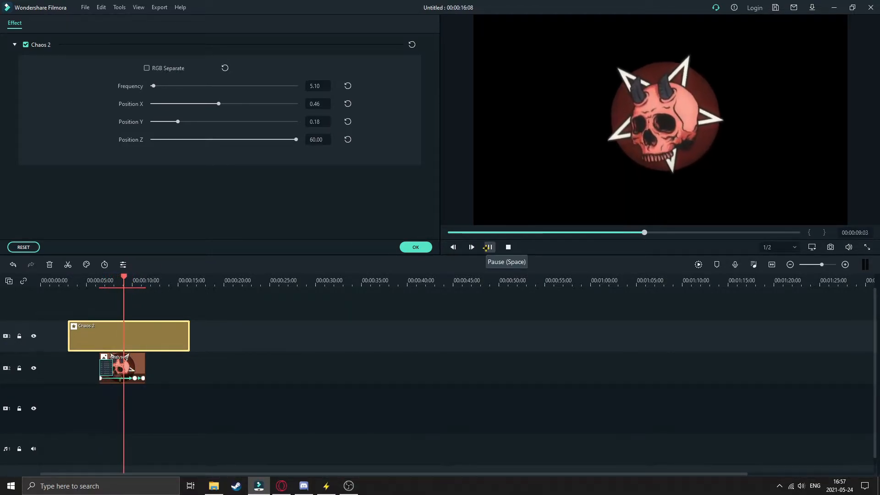
pyautogui.click(487, 247)
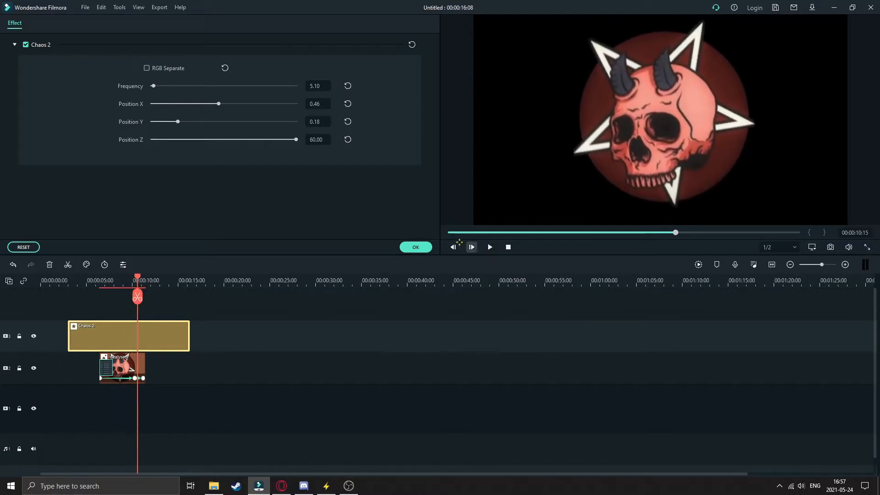
# - Set the Chaos 2 effect's Position Y to 0.44 and preview the result from about 00:00:07:06
pyautogui.moveTo(213, 124); pyautogui.dragTo(216, 122)
pyautogui.moveTo(138, 278); pyautogui.dragTo(107, 279)
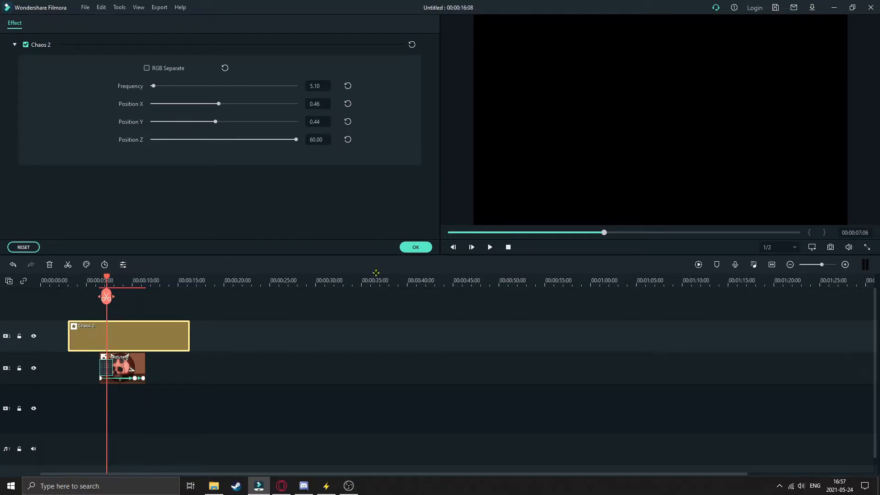
pyautogui.click(489, 247)
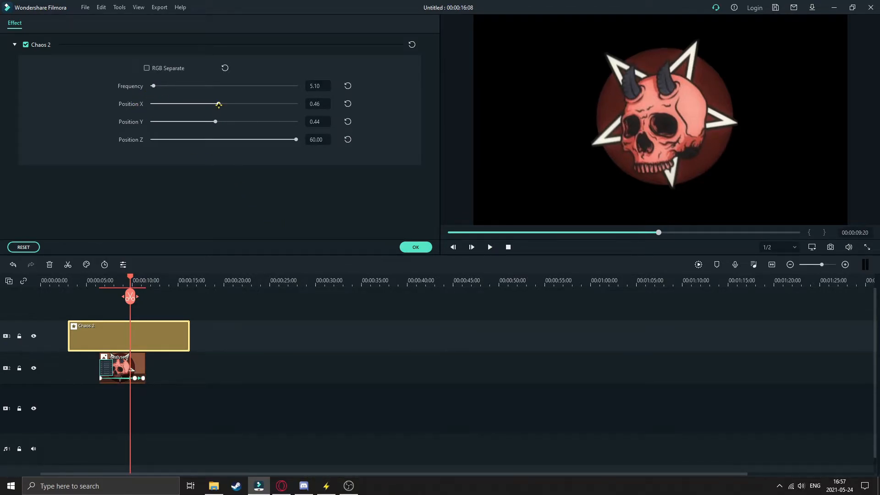
# - Set both Position X and Position Y of the Chaos 2 effect to 0.77 and play the logo animation
pyautogui.moveTo(218, 105); pyautogui.dragTo(265, 106)
pyautogui.moveTo(220, 122); pyautogui.dragTo(264, 121)
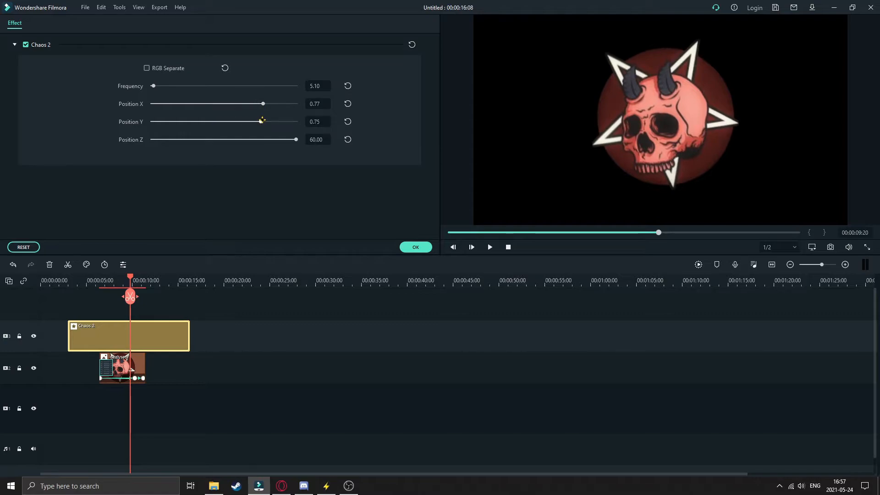
pyautogui.moveTo(134, 274); pyautogui.dragTo(102, 275)
pyautogui.click(490, 247)
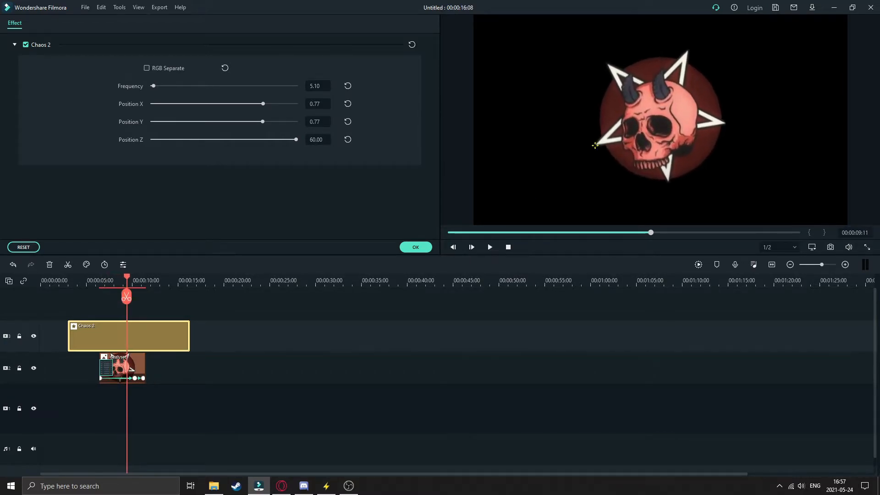
# - Rotate the dezlysed logo slightly clockwise in the preview at 00:00:09:11 and play the clip from its start
pyautogui.click(575, 161)
pyautogui.moveTo(649, 40); pyautogui.dragTo(660, 40)
pyautogui.moveTo(126, 275); pyautogui.dragTo(99, 276)
pyautogui.click(489, 247)
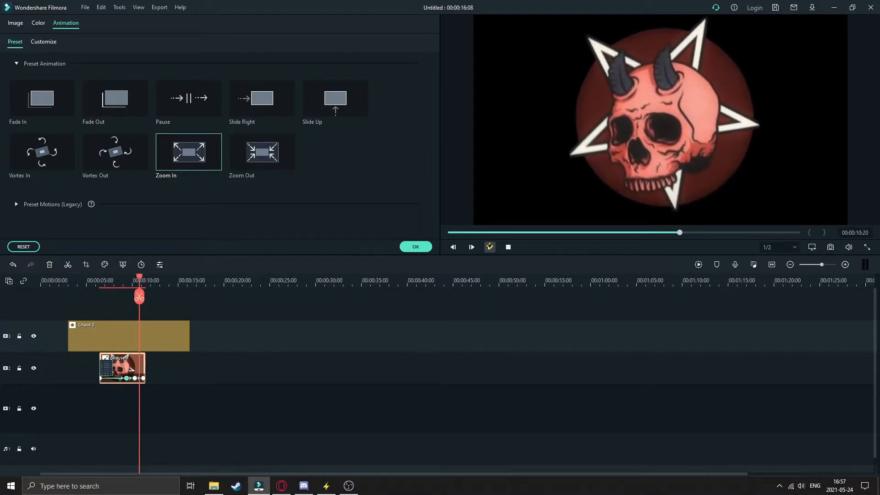
# - Shift the Chaos 2 effect on the timeline so it starts at about 5 seconds, and play the logo clip
pyautogui.moveTo(142, 334); pyautogui.dragTo(162, 338)
pyautogui.click(102, 283)
pyautogui.click(489, 248)
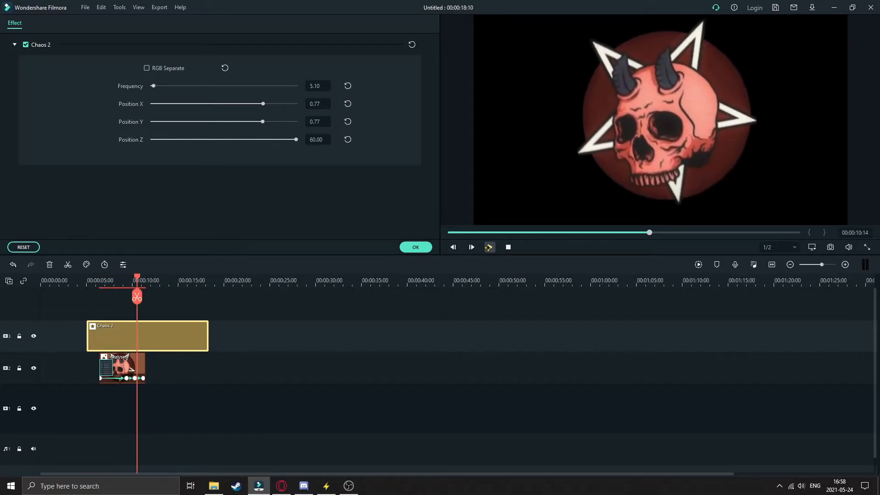
pyautogui.click(489, 247)
# - Set the Chaos 2 effect's Frequency to 3.10 and play the clip from about 00:00:06:17
pyautogui.click(311, 86)
pyautogui.click(354, 154)
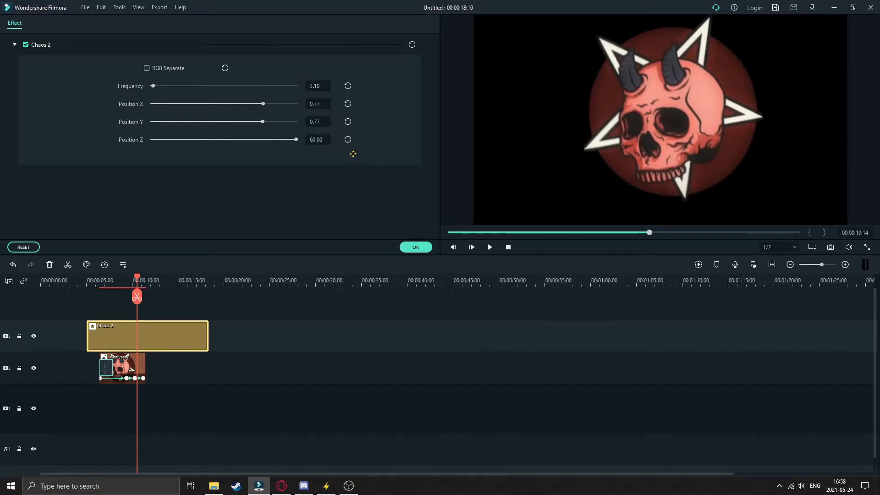
pyautogui.moveTo(137, 278); pyautogui.dragTo(104, 278)
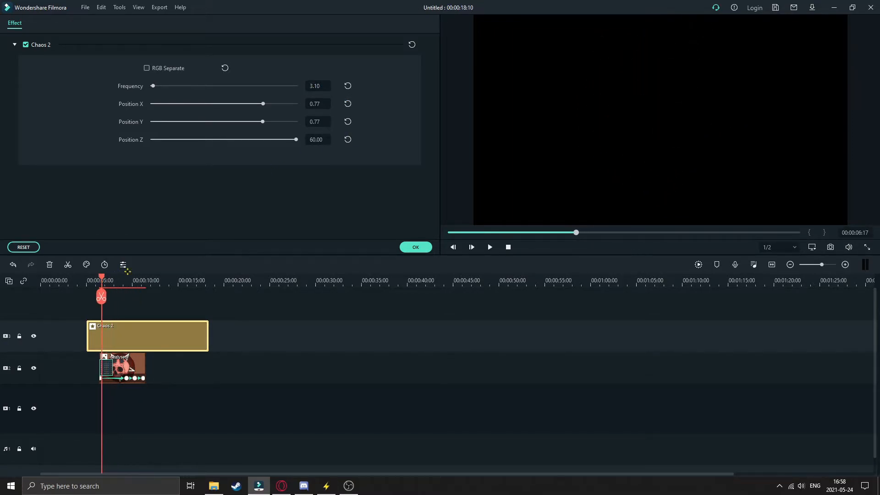
pyautogui.click(490, 247)
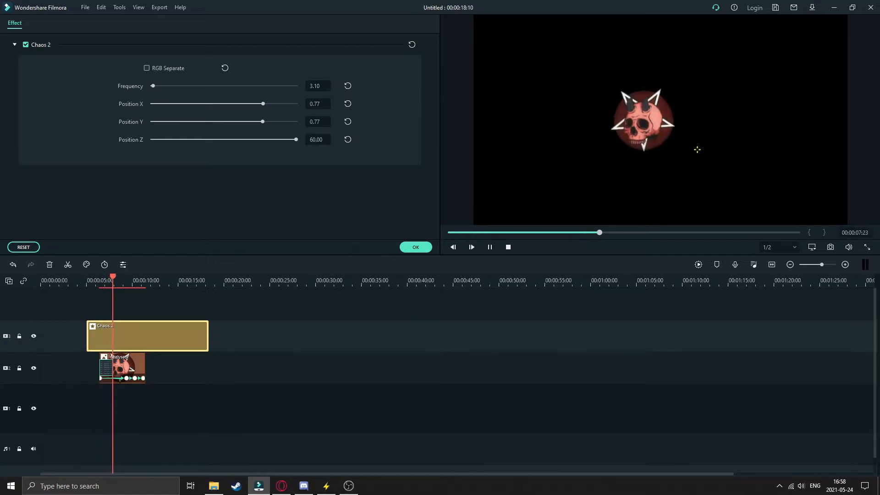
pyautogui.click(490, 248)
# - Set the Chaos 2 effect's Frequency to 2.10, check the playback and apply the effect settings
pyautogui.click(312, 88)
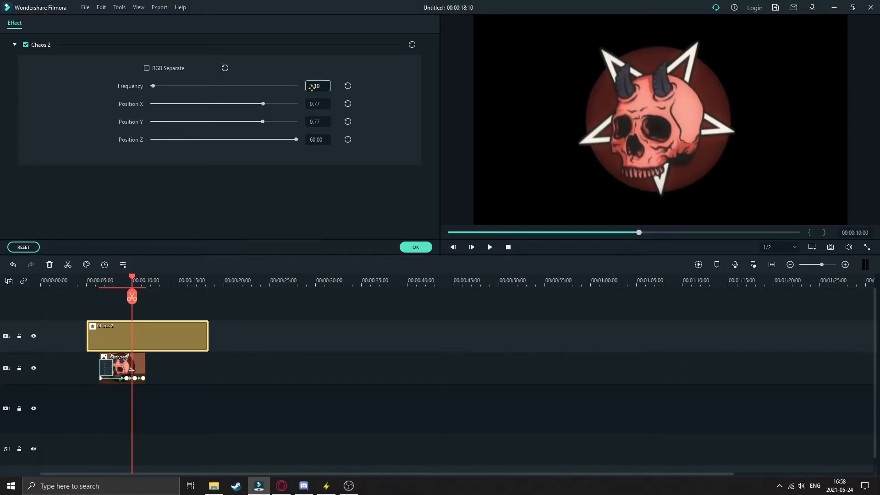
pyautogui.press('BackSpace')
pyautogui.write('2')
pyautogui.press('Return')
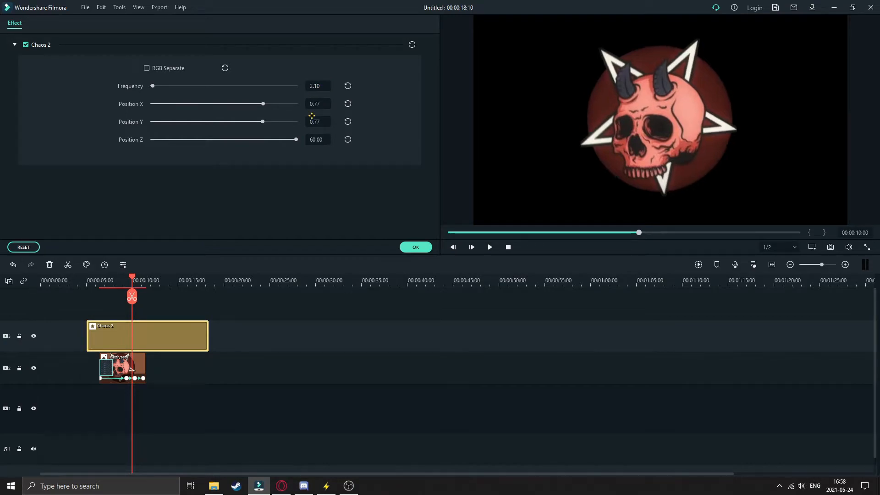
pyautogui.click(105, 280)
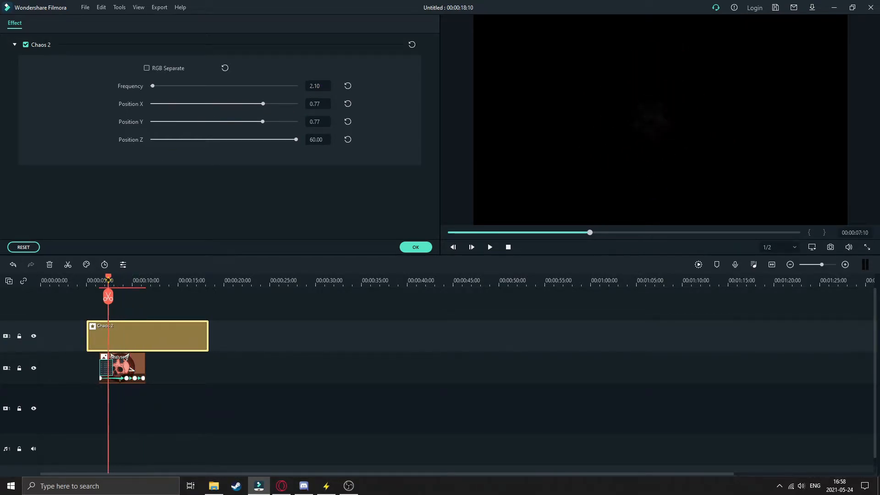
pyautogui.click(489, 247)
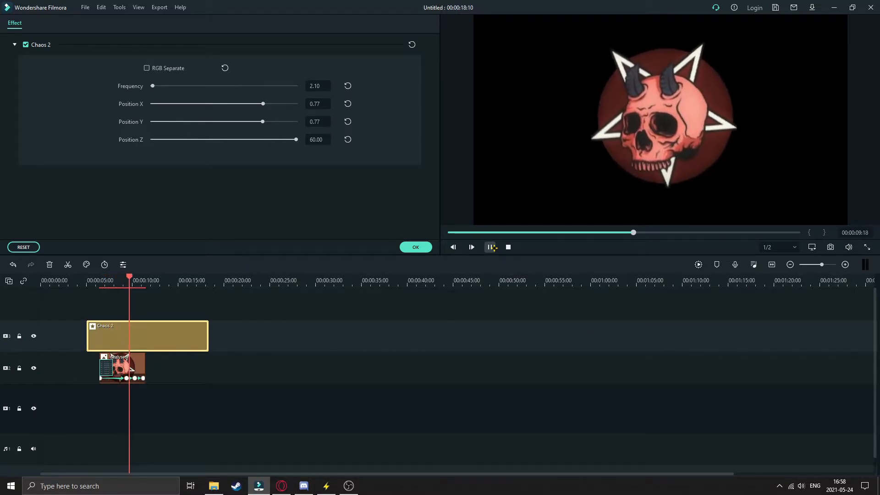
pyautogui.click(490, 247)
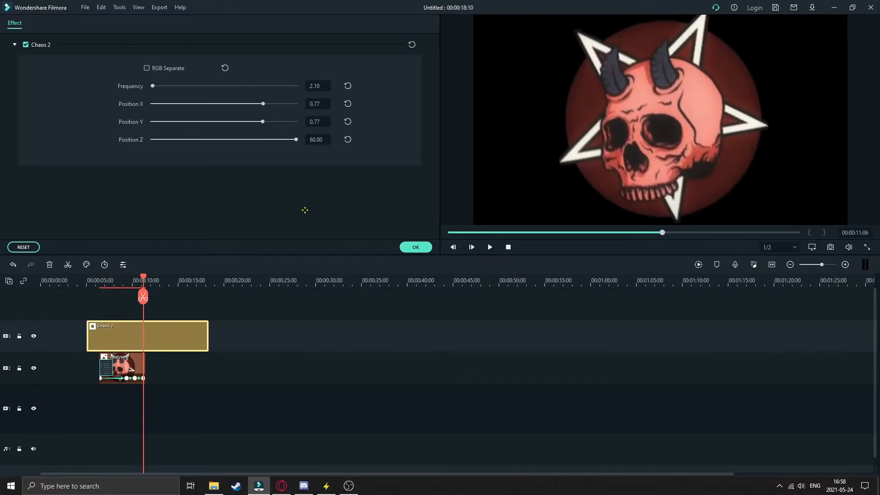
pyautogui.click(413, 247)
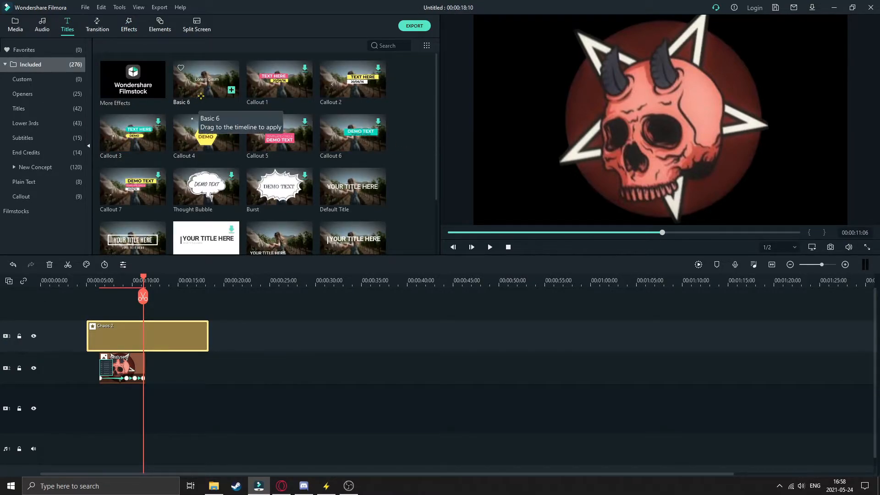
# - Add the Basic 6 title directly after the dezlysed clip on the second video track and set its font to ZAMRUDS
pyautogui.moveTo(197, 102); pyautogui.dragTo(152, 369)
pyautogui.doubleClick(156, 369)
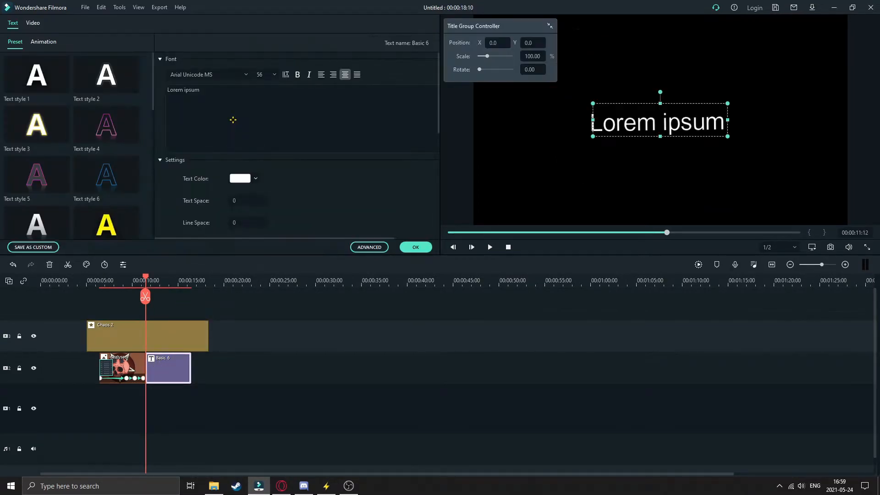
pyautogui.doubleClick(237, 96)
pyautogui.hotkey('ctrl', 'a')
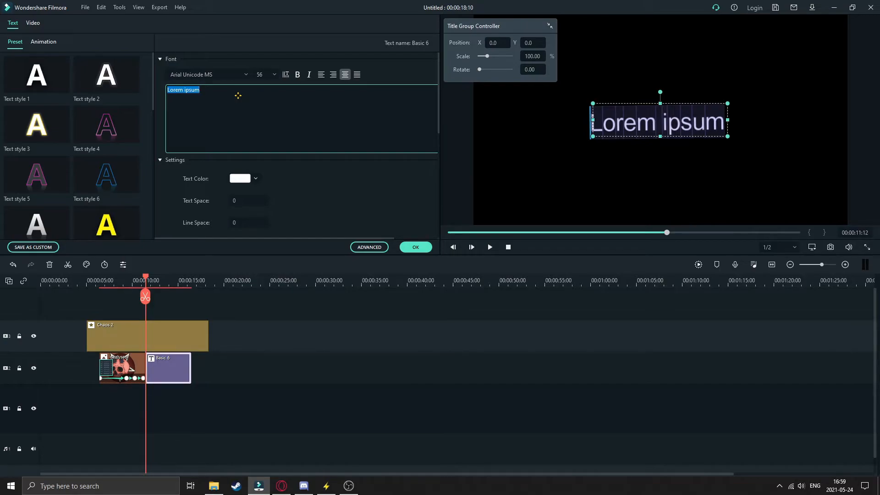
pyautogui.click(245, 74)
pyautogui.scroll(-1, 338, 121)
pyautogui.moveTo(339, 122); pyautogui.dragTo(342, 229)
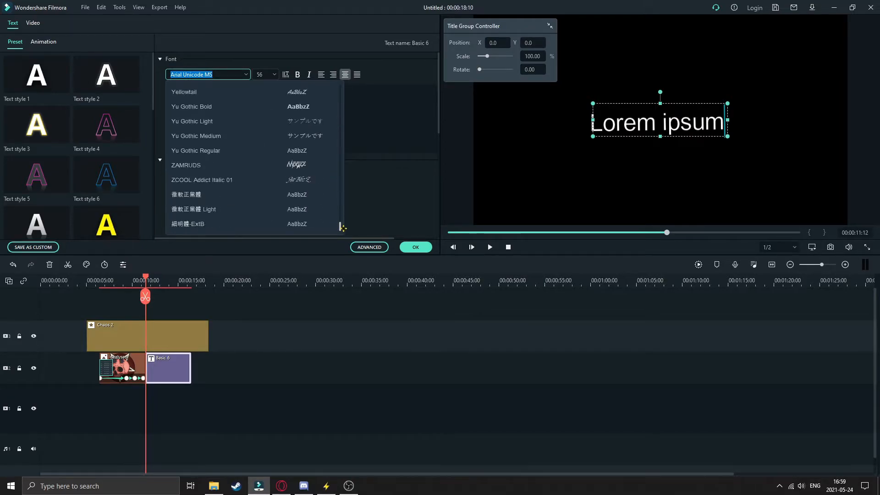
pyautogui.click(276, 164)
# - Replace the title's Lorem ipsum text with BIRRDD
pyautogui.click(230, 92)
pyautogui.press('BackSpace')
pyautogui.press('BackSpace')
pyautogui.press('BackSpace')
pyautogui.press('BackSpace')
pyautogui.press('BackSpace')
pyautogui.press('BackSpace')
pyautogui.press('BackSpace')
pyautogui.press('BackSpace')
pyautogui.press('BackSpace')
pyautogui.press('BackSpace')
pyautogui.press('BackSpace')
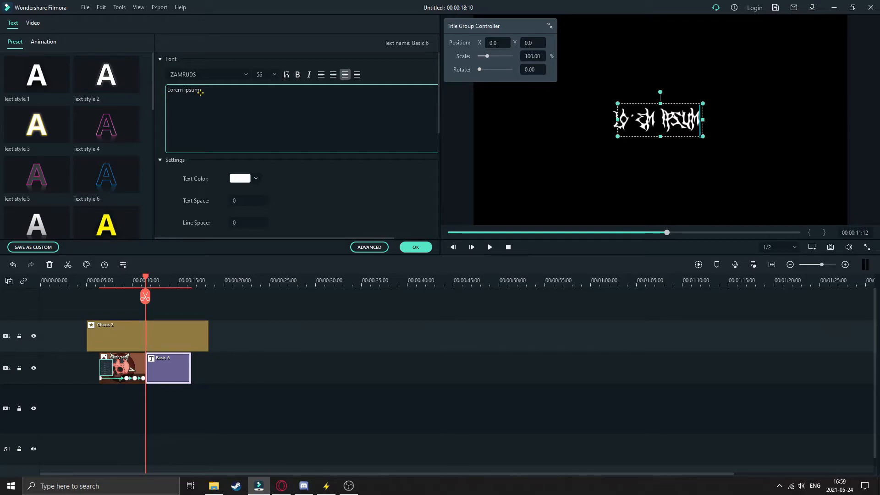
pyautogui.write('BIRRDD')
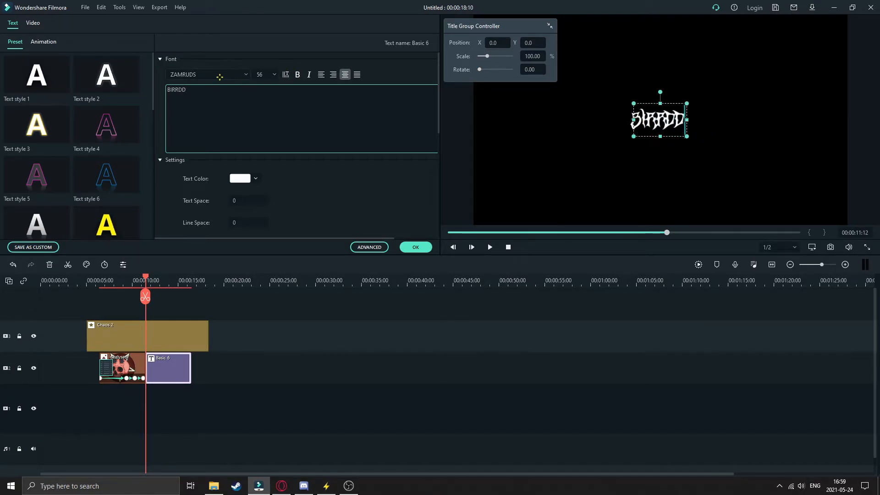
# - Set the BIRRDD title's font size to 150 and move it near the middle of the frame
pyautogui.click(275, 75)
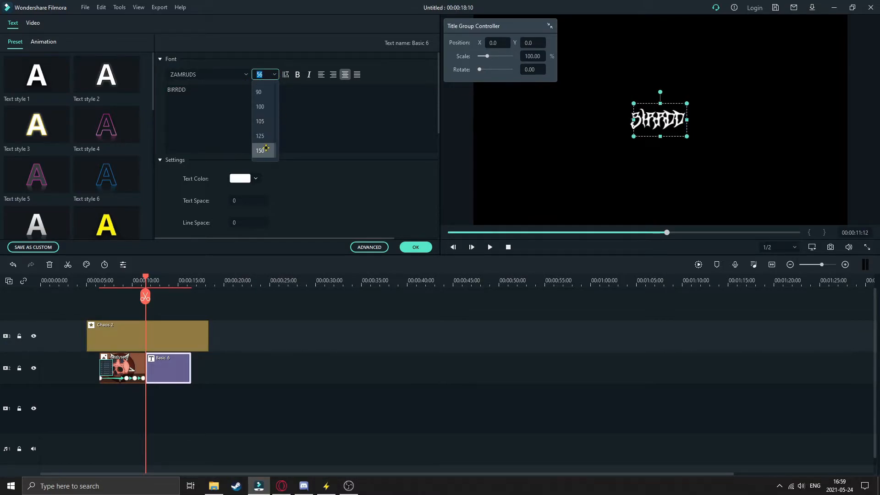
pyautogui.click(260, 151)
pyautogui.moveTo(732, 162); pyautogui.dragTo(696, 160)
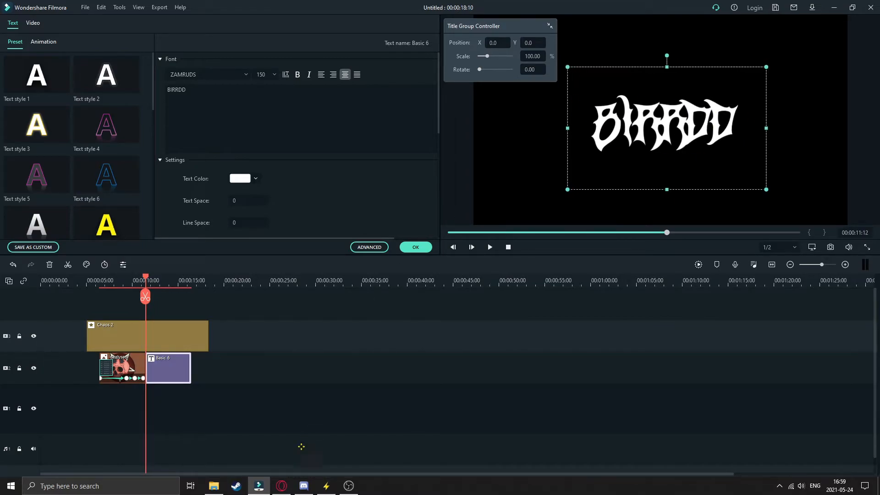
# - Switch to the browser, search DaFont for zamruds and view the Zamruds font's download page before returning to Filmora
pyautogui.click(281, 486)
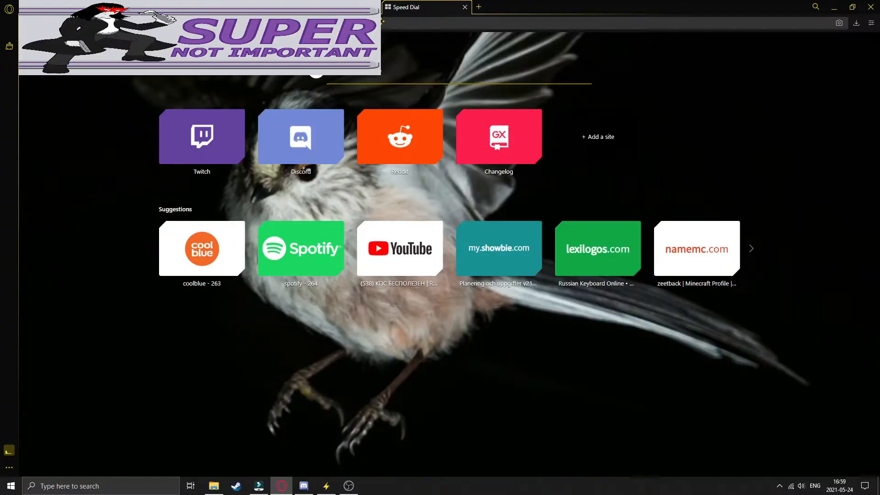
pyautogui.write('dafont')
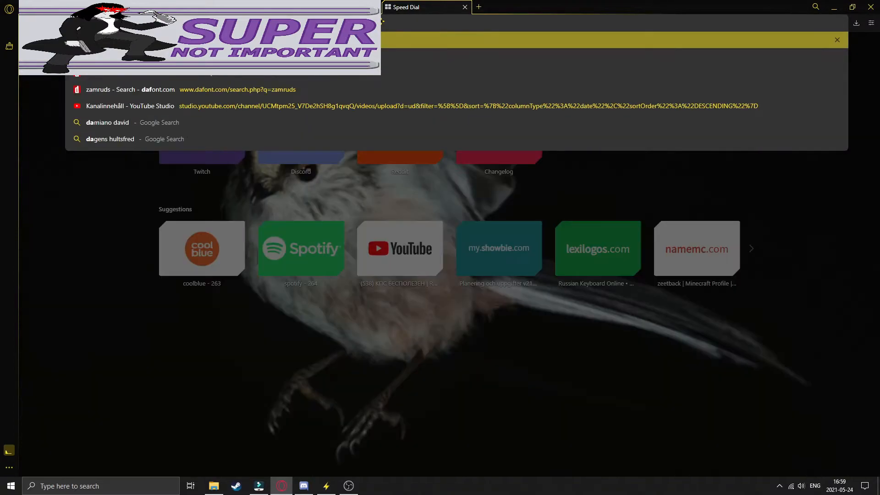
pyautogui.press('Return')
pyautogui.click(169, 127)
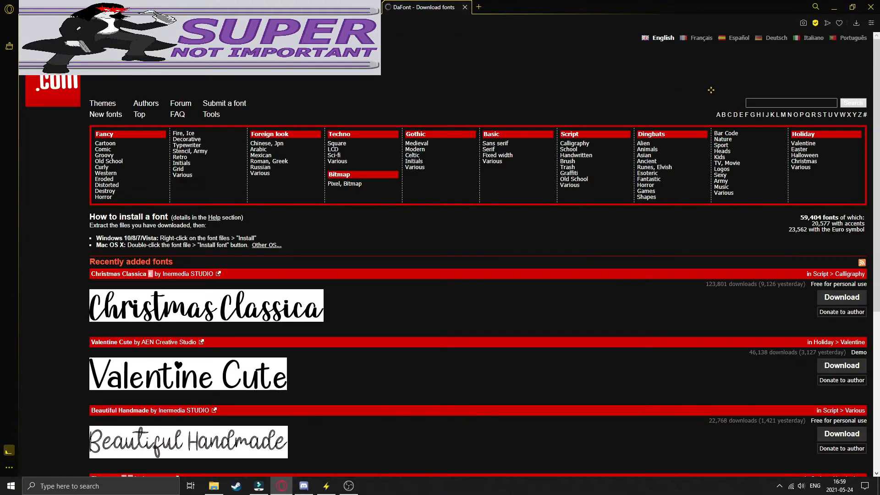
pyautogui.click(767, 103)
pyautogui.write('zamruds')
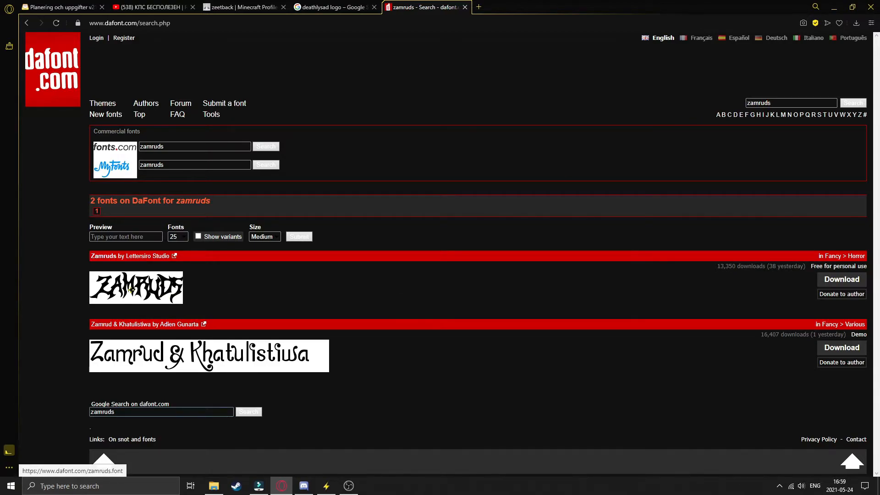
pyautogui.click(154, 288)
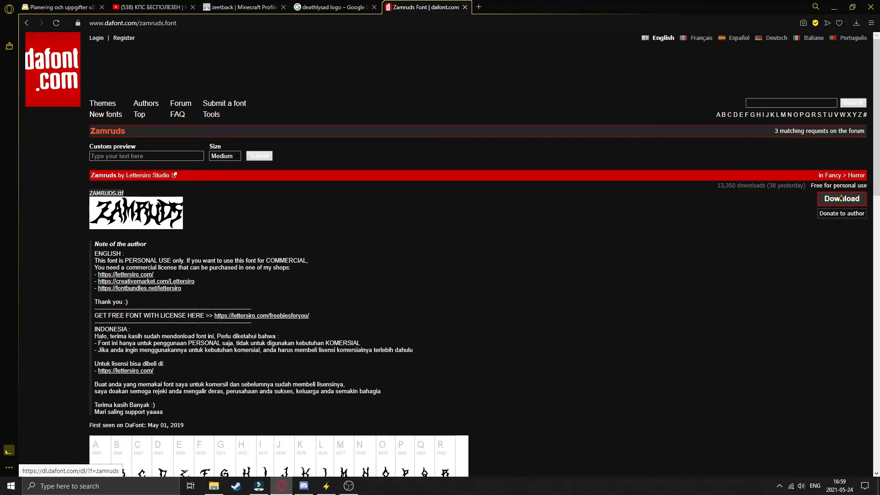
pyautogui.hotkey('alt', 'Tab')
# - Shrink the dezlysed image at the 10:13 point of its clip and reposition it near the middle of the frame
pyautogui.moveTo(142, 276); pyautogui.dragTo(137, 276)
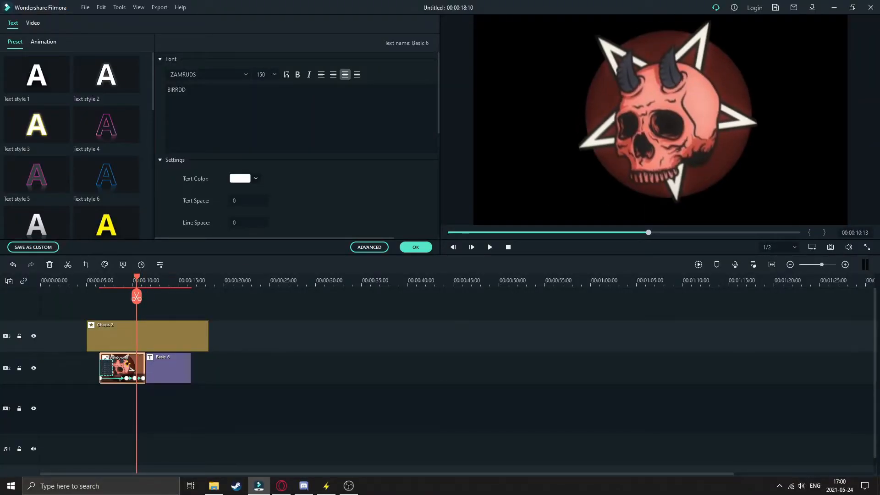
pyautogui.doubleClick(112, 355)
pyautogui.moveTo(789, 188); pyautogui.dragTo(738, 161)
pyautogui.moveTo(653, 120); pyautogui.dragTo(670, 136)
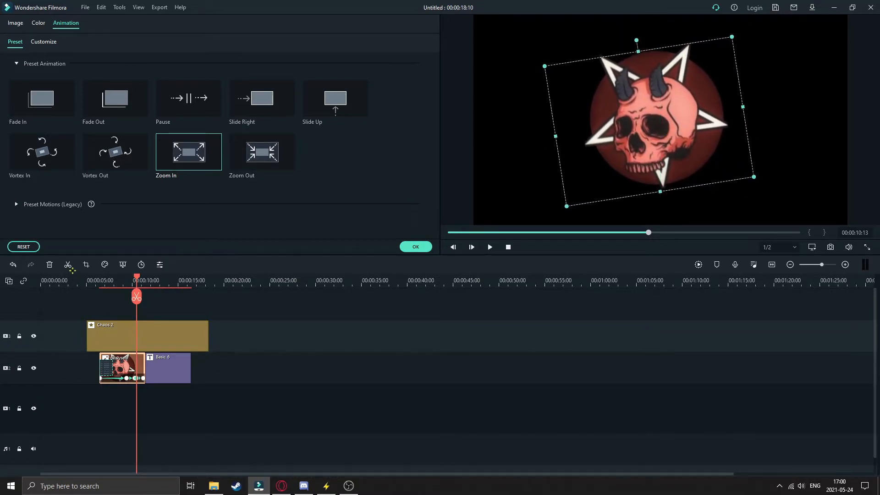
# - Inspect the keyframes near the end of the dezlysed clip and play the animation back
pyautogui.moveTo(143, 278); pyautogui.dragTo(378, 287)
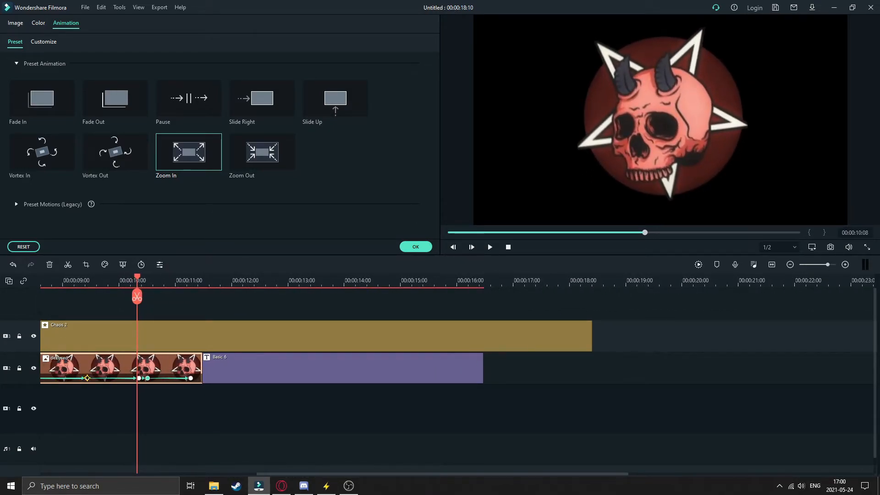
pyautogui.click(87, 378)
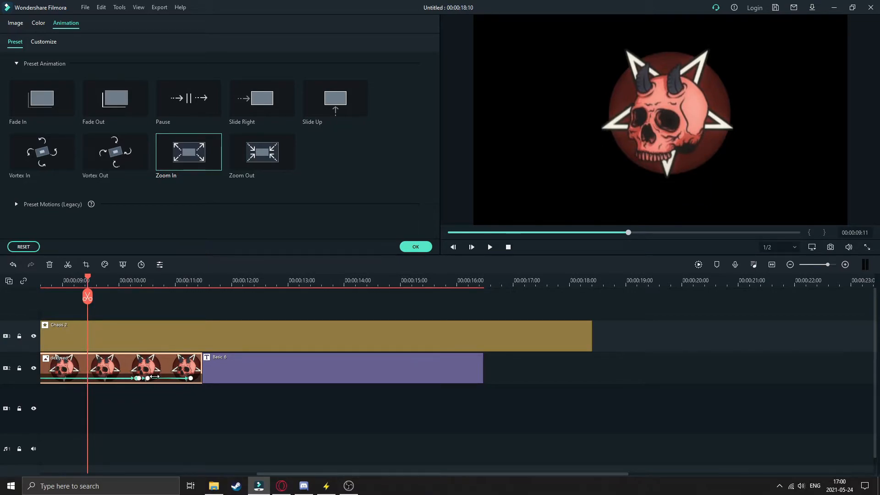
pyautogui.moveTo(369, 279); pyautogui.dragTo(151, 317)
pyautogui.click(120, 280)
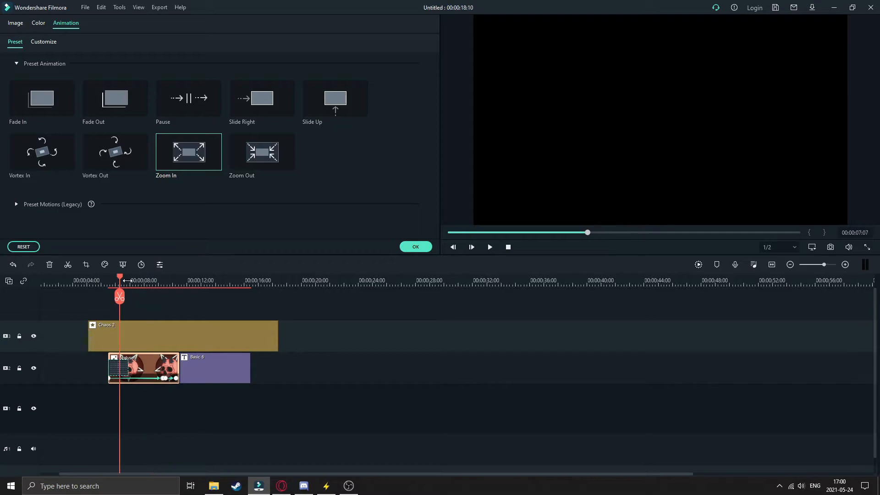
pyautogui.click(486, 246)
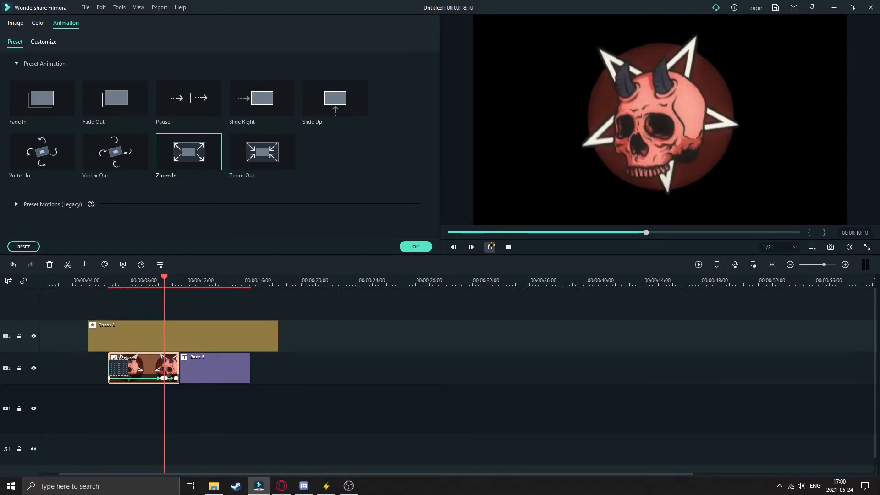
pyautogui.click(488, 247)
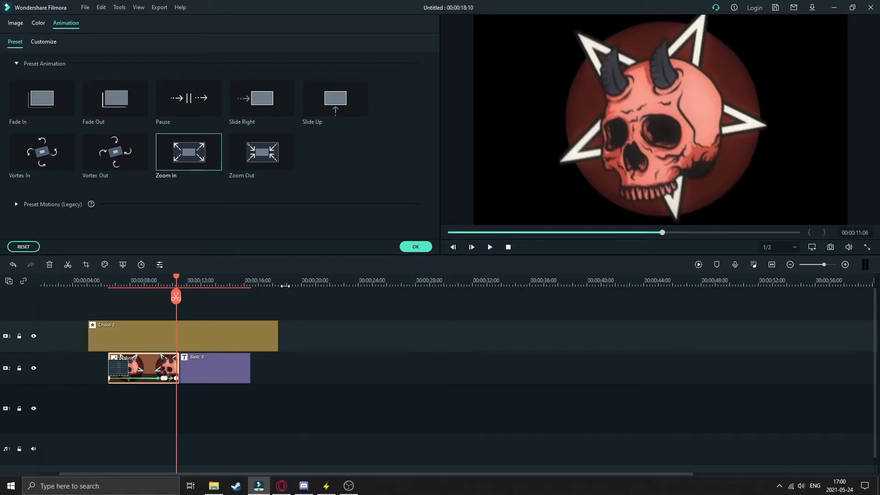
# - Delete the dezlysed clip's keyframe at 10:13
pyautogui.moveTo(276, 286); pyautogui.dragTo(417, 286)
pyautogui.rightClick(95, 378)
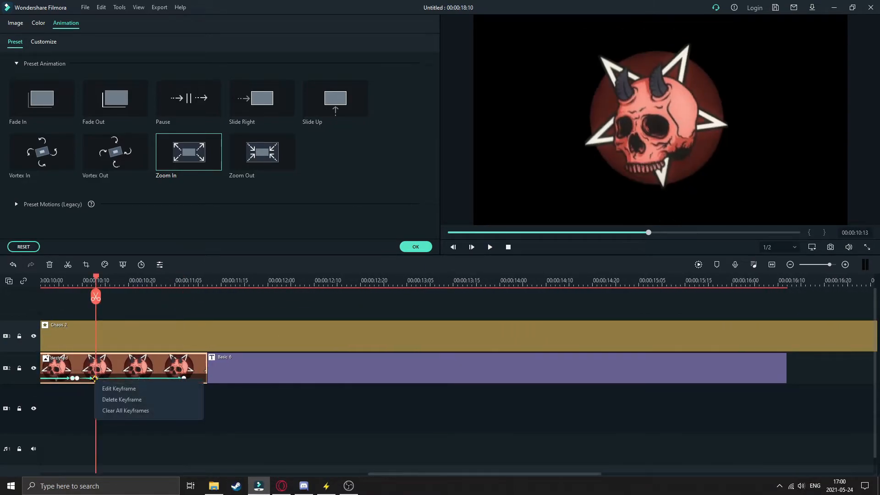
pyautogui.click(109, 399)
# - Try deleting the dezlysed clip's keyframe at 10:08 and undo the deletion
pyautogui.rightClick(74, 377)
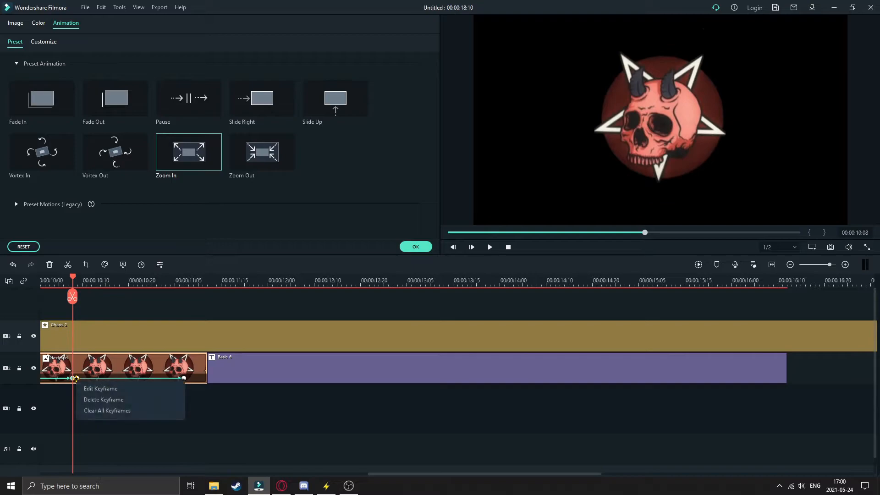
pyautogui.click(94, 399)
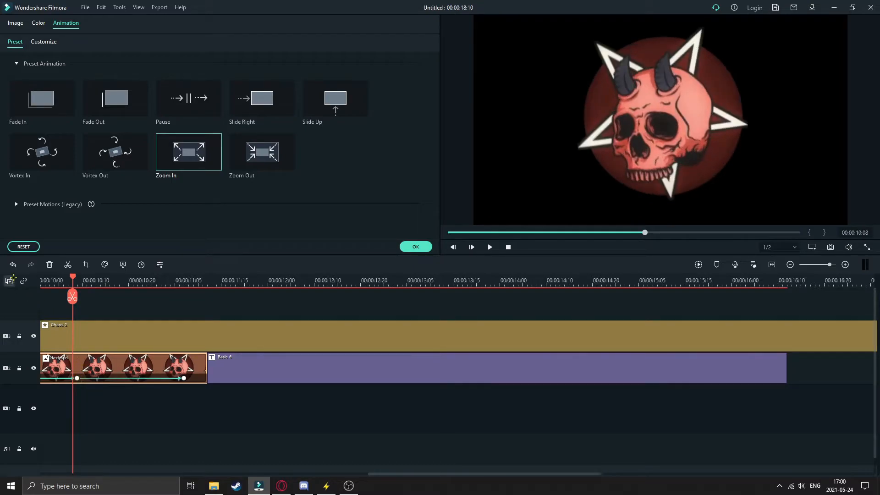
pyautogui.click(13, 264)
# - Delete the dezlysed clip's final keyframe at 11:07 and the keyframe at 10:09
pyautogui.rightClick(184, 377)
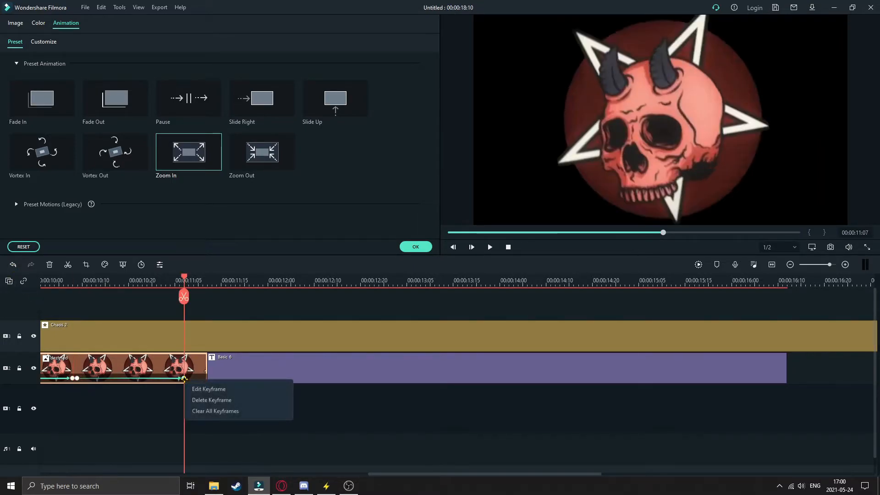
pyautogui.click(204, 400)
pyautogui.click(74, 378)
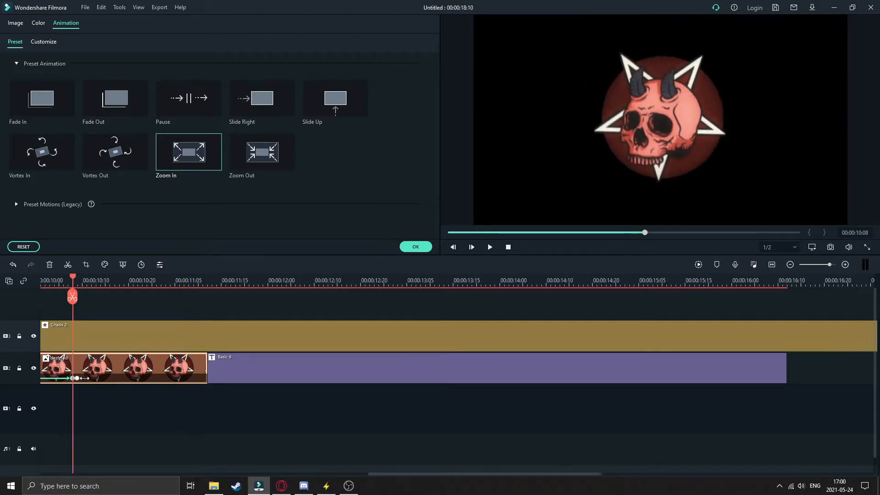
pyautogui.rightClick(77, 378)
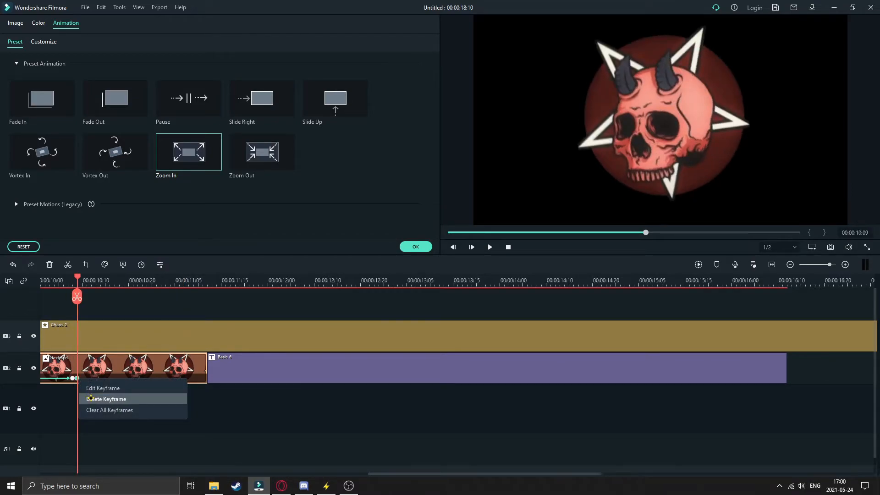
pyautogui.click(90, 398)
# - Move the dezlysed clip's remaining keyframe from 10:08 to near the end of the clip
pyautogui.moveTo(72, 378); pyautogui.dragTo(170, 378)
pyautogui.scroll(-3, 314, 279)
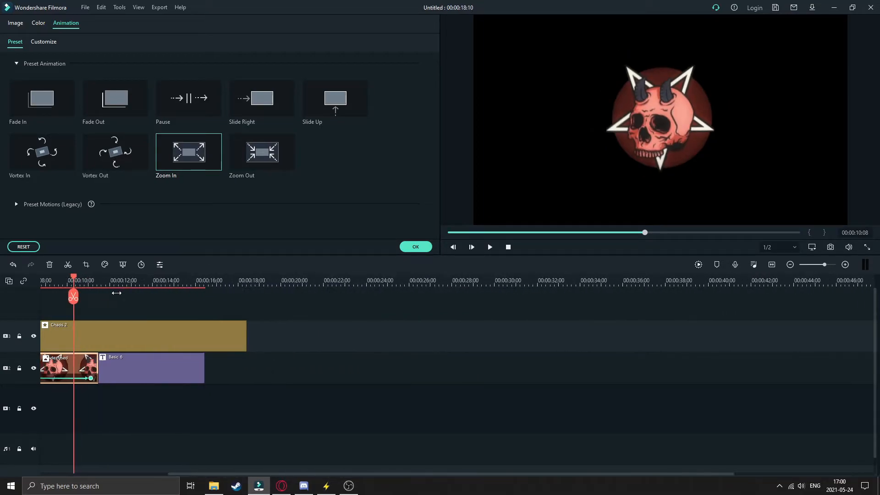
pyautogui.moveTo(195, 474); pyautogui.dragTo(138, 473)
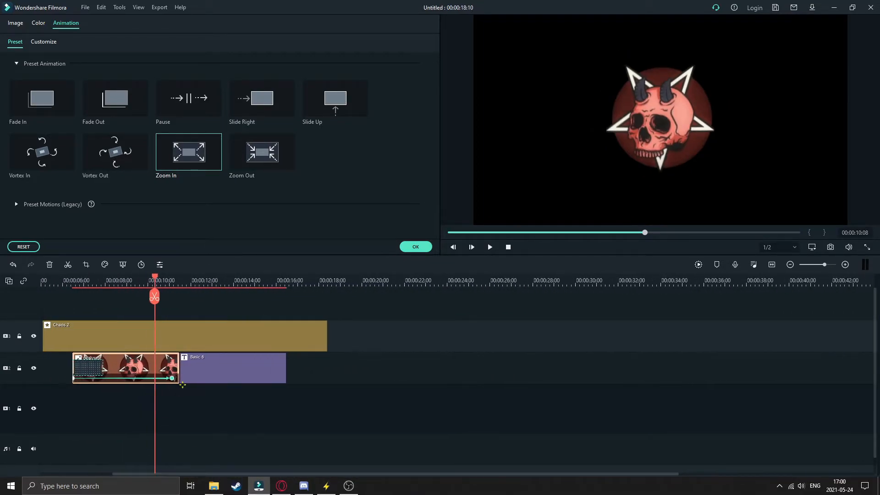
# - Play back the dezlysed zoom animation up to the BIRRDD title to check its timing
pyautogui.doubleClick(185, 372)
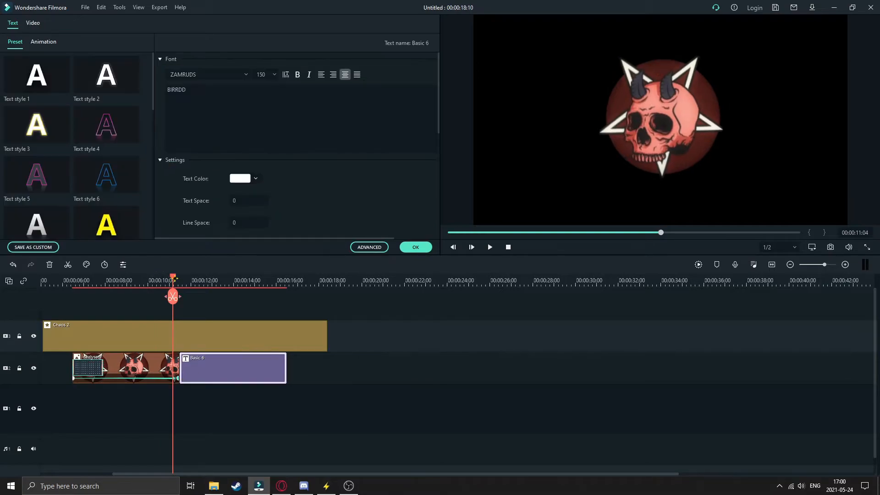
pyautogui.click(137, 282)
pyautogui.press('space')
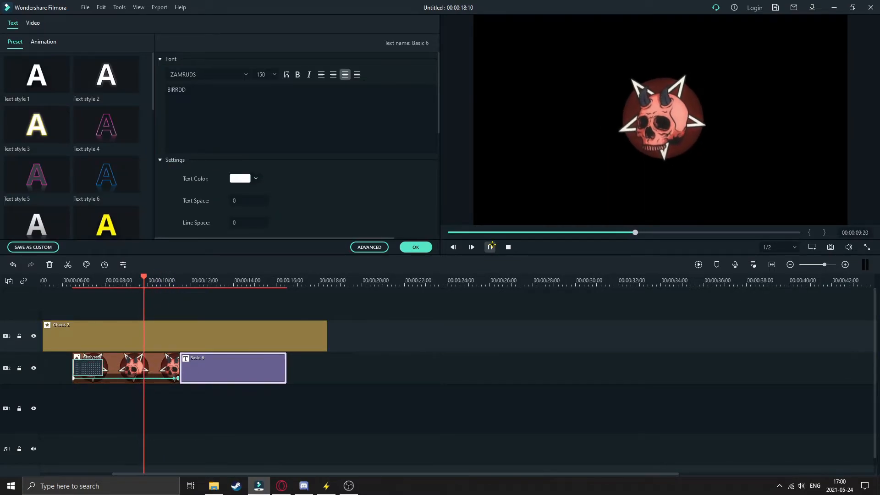
pyautogui.moveTo(475, 279); pyautogui.dragTo(276, 296)
pyautogui.click(109, 280)
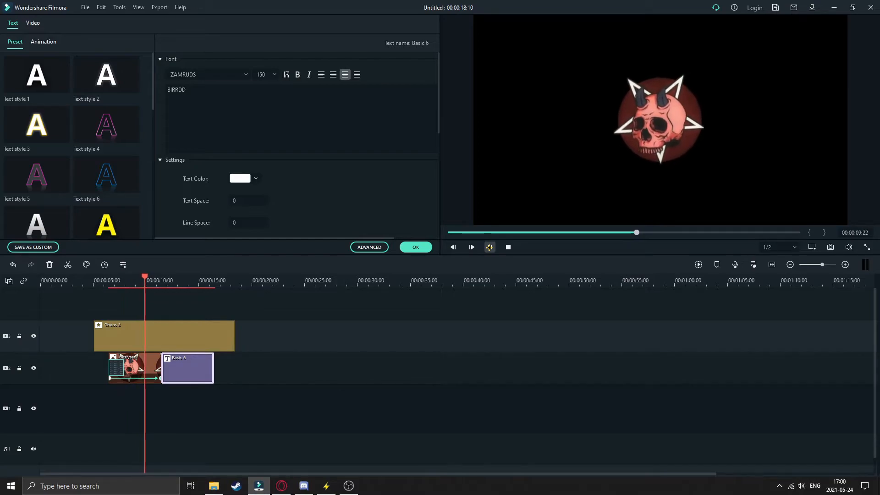
pyautogui.click(489, 247)
# - Trim the end of the dezlysed clip to about 10:16, check the playback and confirm the clip settings
pyautogui.click(150, 368)
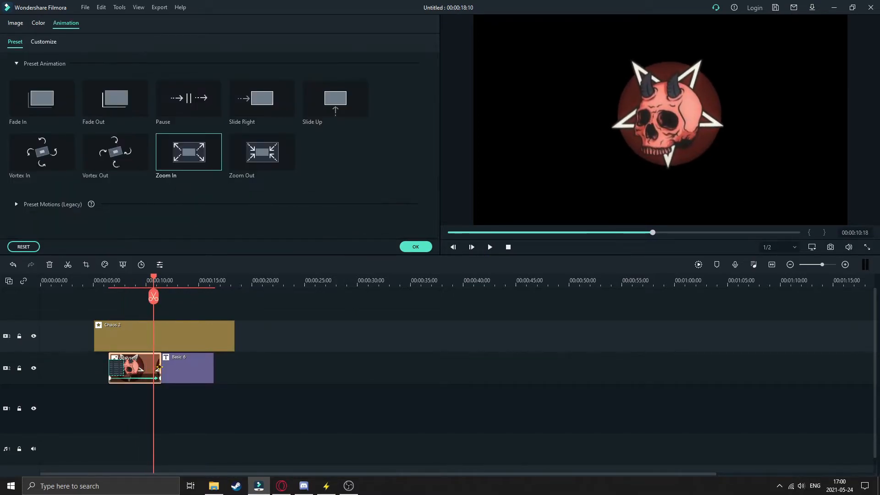
pyautogui.moveTo(160, 379); pyautogui.dragTo(151, 367)
pyautogui.click(487, 250)
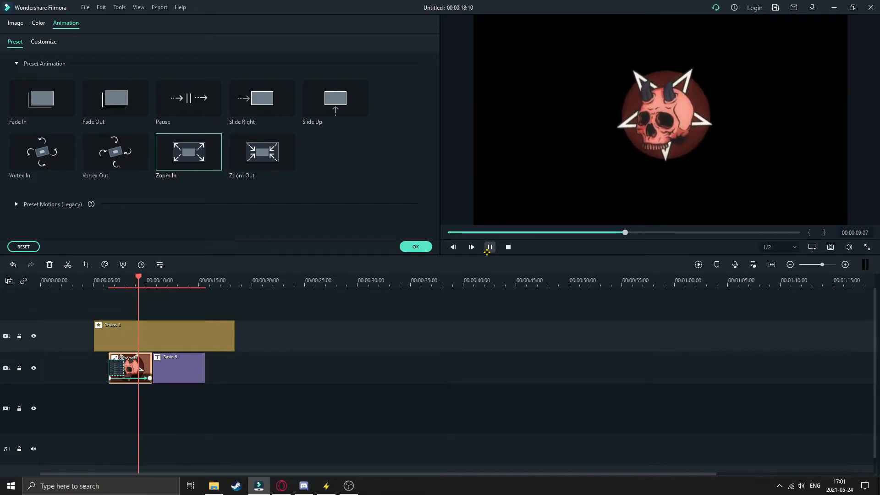
pyautogui.click(487, 250)
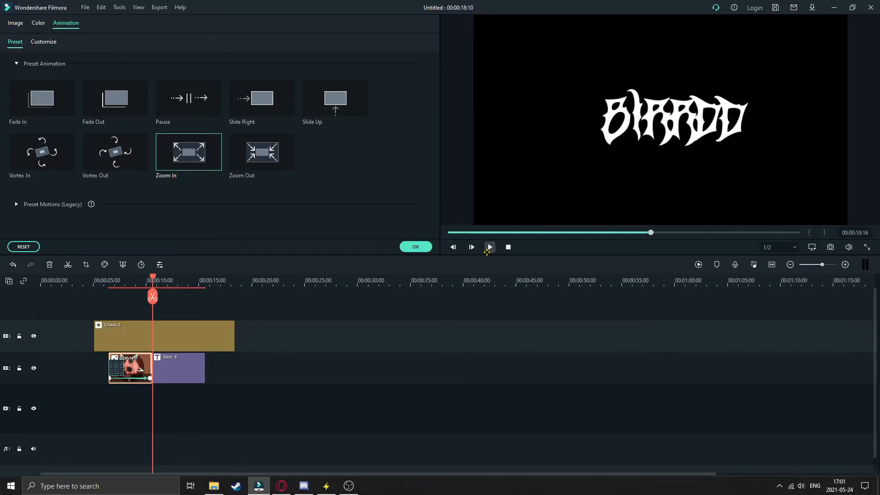
pyautogui.click(415, 246)
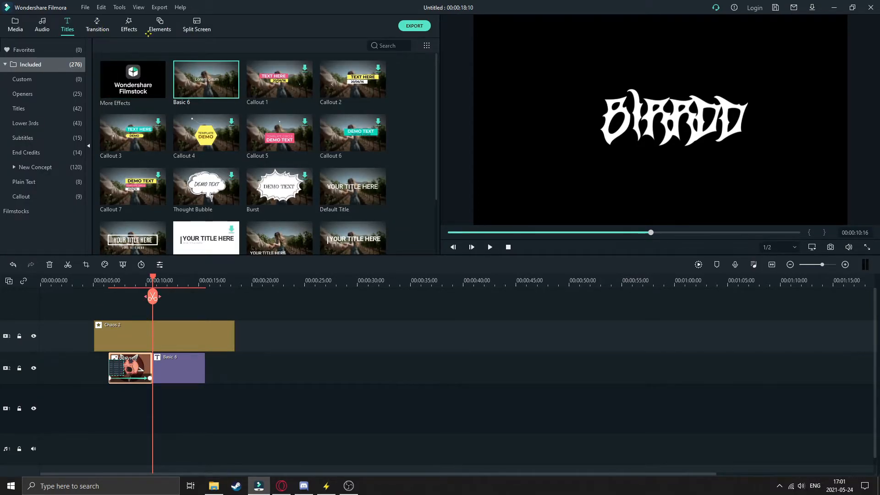
# - Add the Colour Distance transition between the dezlysed clip and the BIRRDD title and play it back
pyautogui.click(97, 23)
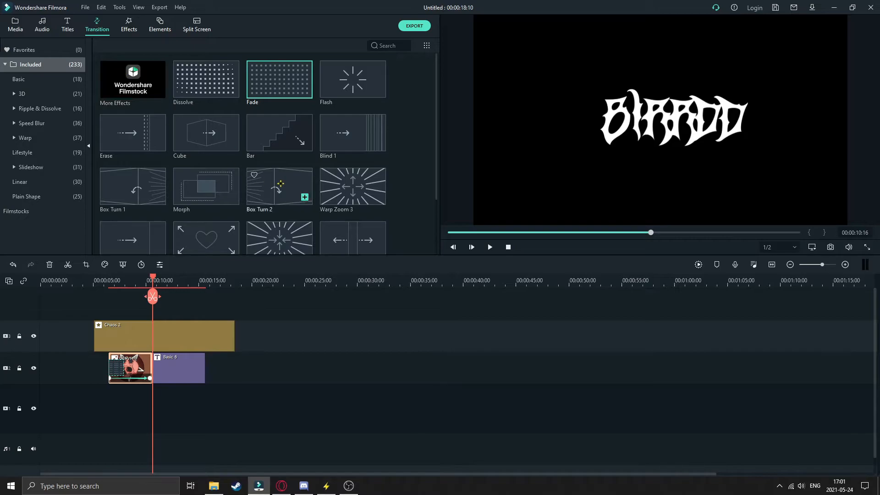
pyautogui.scroll(-5, 281, 183)
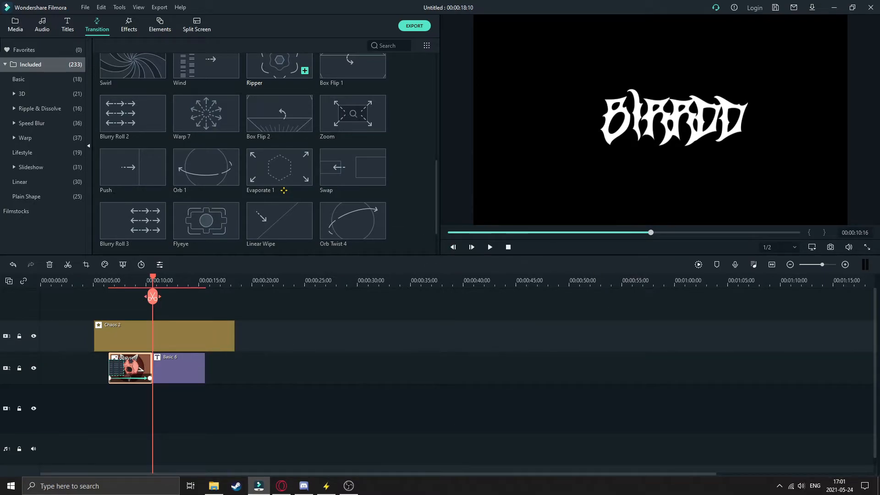
pyautogui.scroll(-5, 399, 196)
pyautogui.scroll(-6, 399, 197)
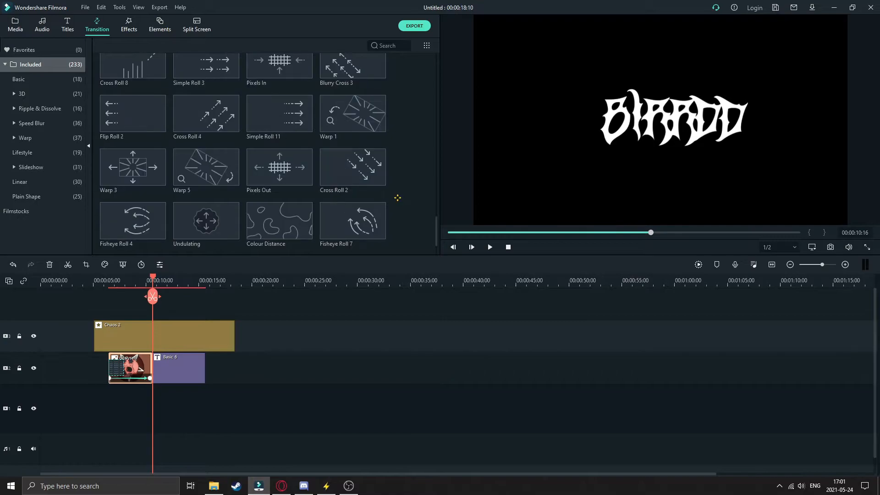
pyautogui.scroll(-1, 397, 197)
pyautogui.moveTo(279, 167); pyautogui.dragTo(147, 364)
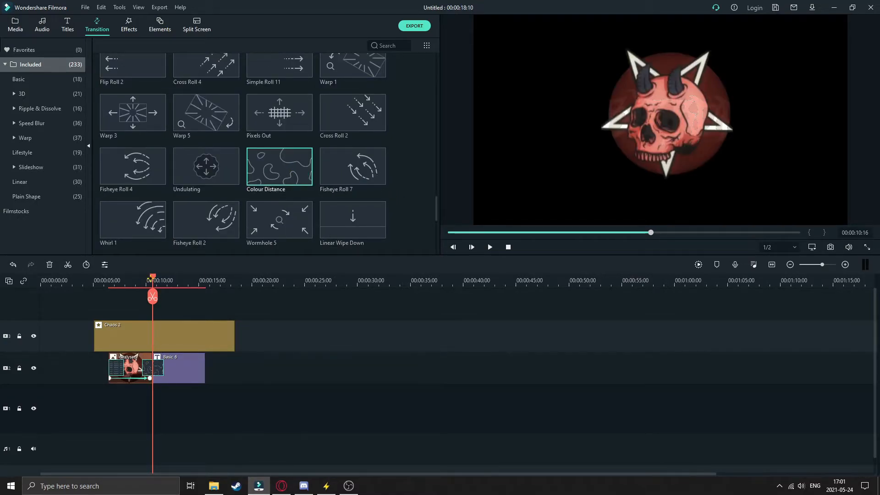
pyautogui.moveTo(151, 279); pyautogui.dragTo(138, 278)
pyautogui.click(491, 243)
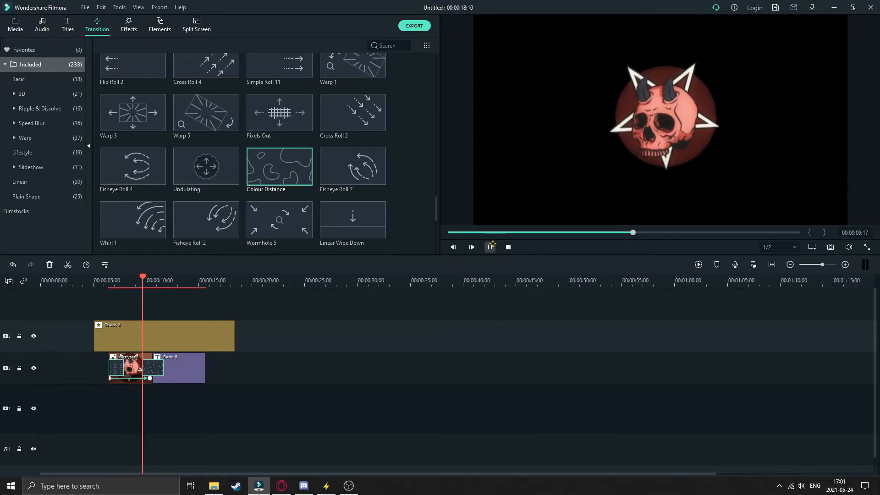
pyautogui.click(489, 247)
# - Shift the Colour Distance transition entirely onto the end of the dezlysed clip and check the playback
pyautogui.moveTo(159, 366); pyautogui.dragTo(141, 366)
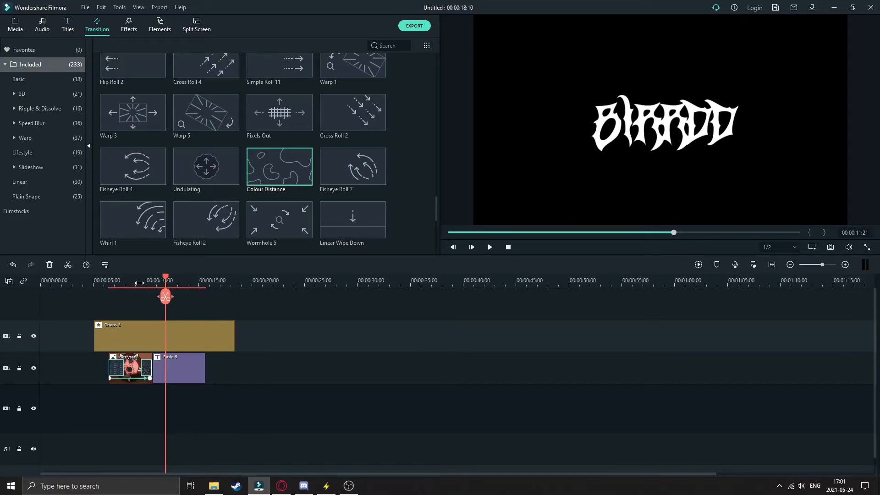
pyautogui.click(139, 284)
pyautogui.click(489, 247)
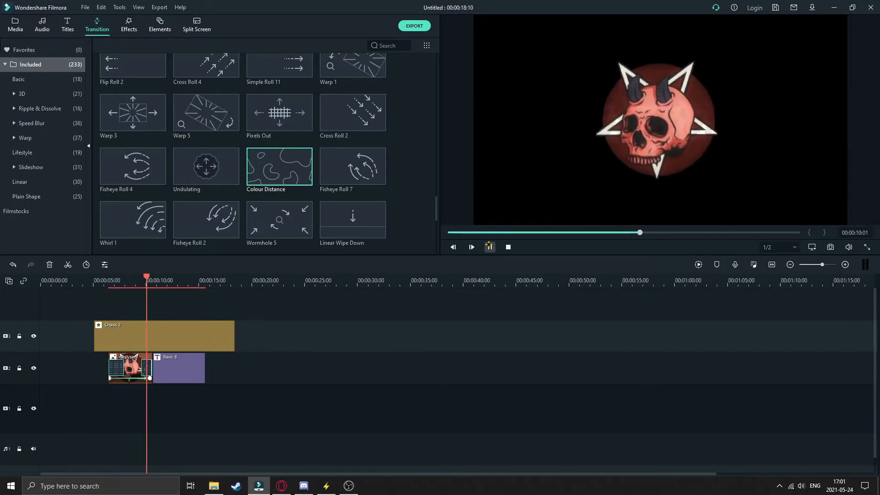
pyautogui.click(488, 246)
pyautogui.moveTo(162, 282); pyautogui.dragTo(145, 283)
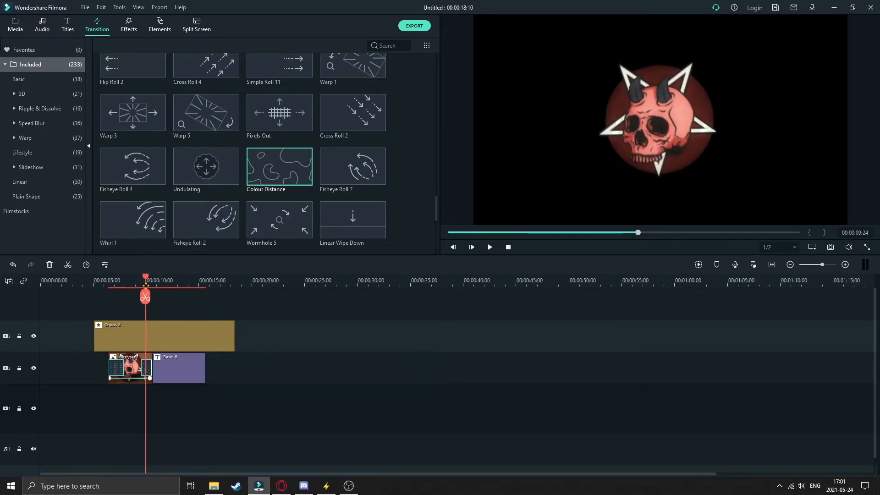
# - Try the Colour Distance transition overlapping the cut between the dezlysed clip and the BIRRDD title, and play it back
pyautogui.moveTo(145, 369); pyautogui.dragTo(150, 375)
pyautogui.moveTo(145, 277)
pyautogui.mouseDown()
pyautogui.moveTo(156, 276)
pyautogui.moveTo(143, 277)
pyautogui.mouseUp()
pyautogui.click(490, 247)
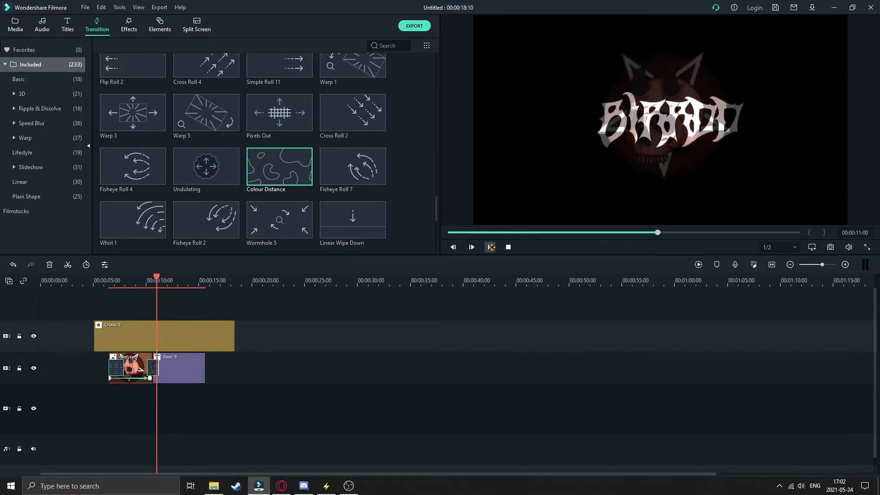
pyautogui.click(491, 246)
pyautogui.moveTo(163, 277); pyautogui.dragTo(130, 297)
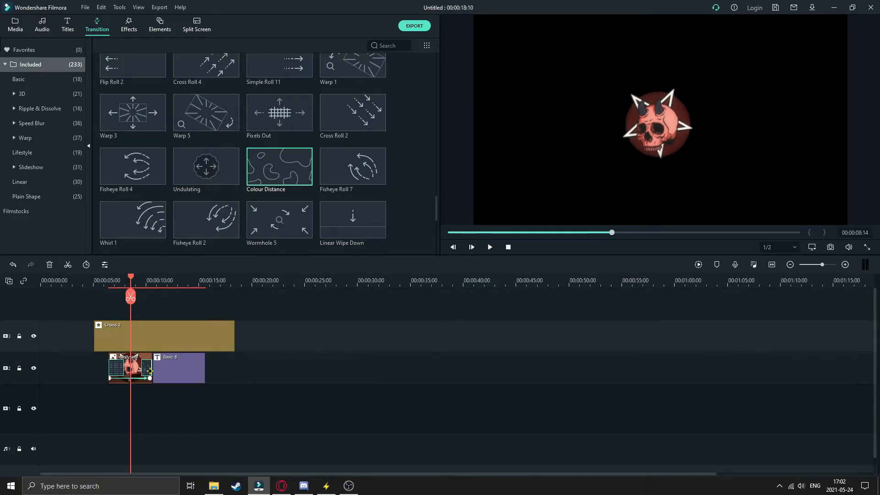
# - Set the Colour Distance transition to Prefix mode and play back the change to the BIRRDD title
pyautogui.doubleClick(149, 370)
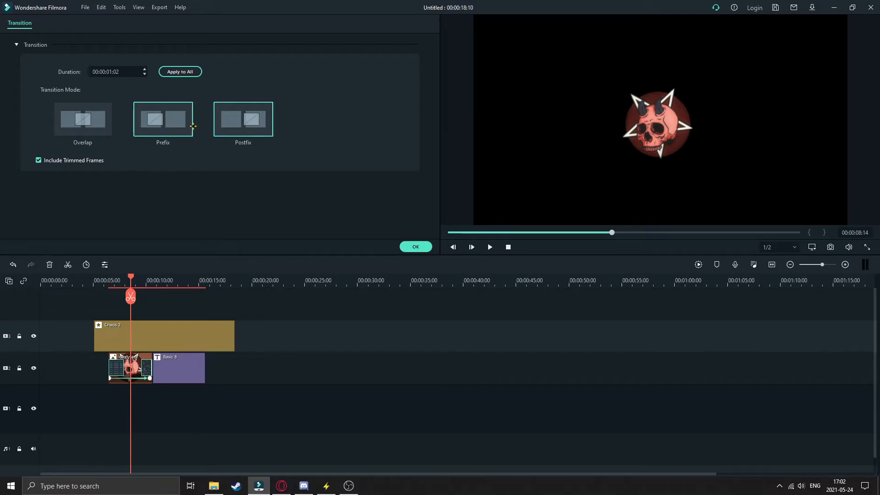
pyautogui.moveTo(129, 276); pyautogui.dragTo(120, 276)
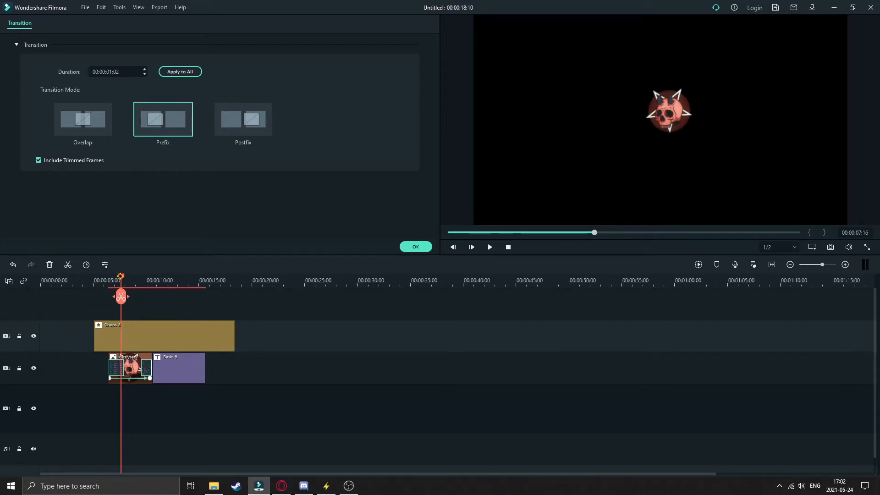
pyautogui.click(490, 247)
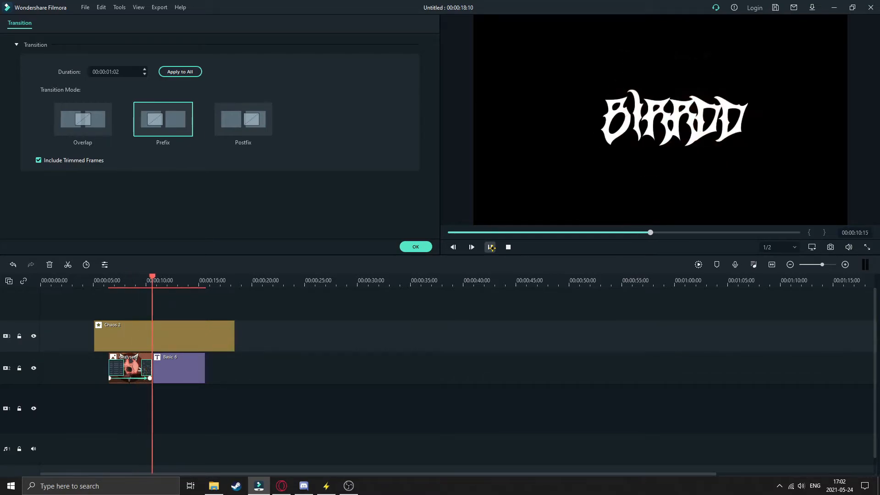
pyautogui.doubleClick(166, 366)
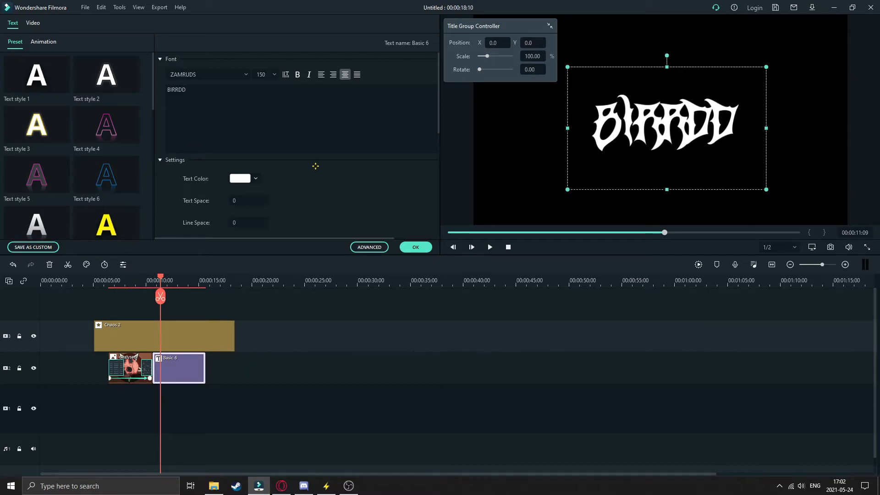
pyautogui.click(364, 245)
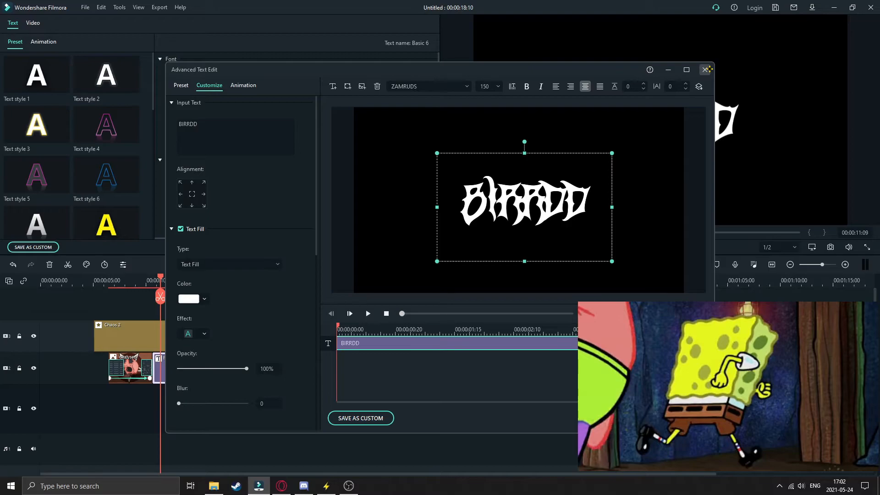
pyautogui.click(704, 69)
# - Apply the Zoom in text animation to the BIRRDD title and scrub through it
pyautogui.click(180, 361)
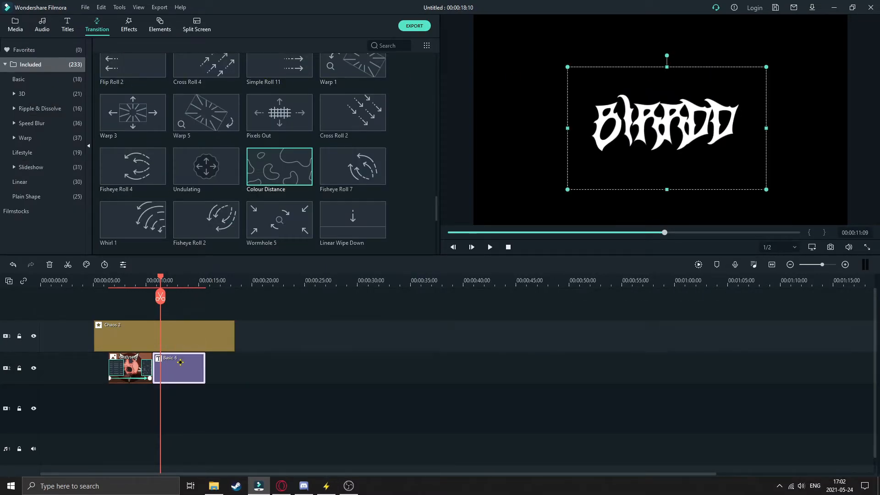
pyautogui.doubleClick(180, 361)
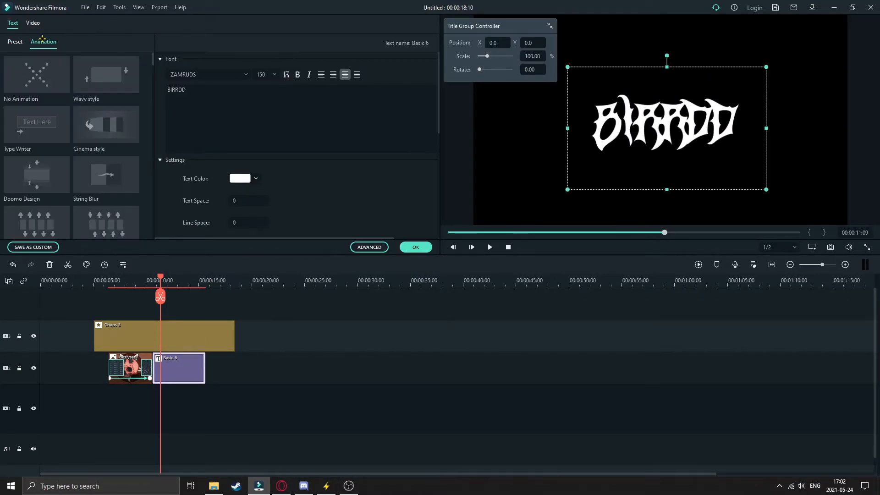
pyautogui.scroll(-5, 61, 158)
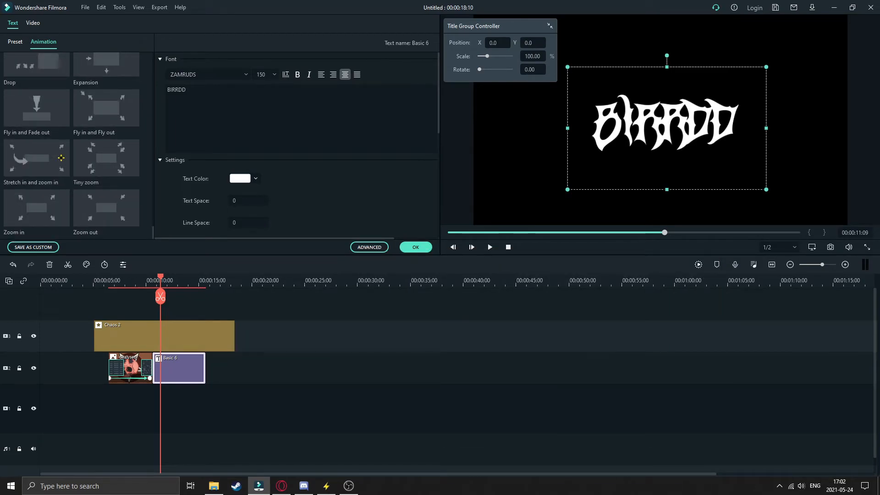
pyautogui.doubleClick(36, 207)
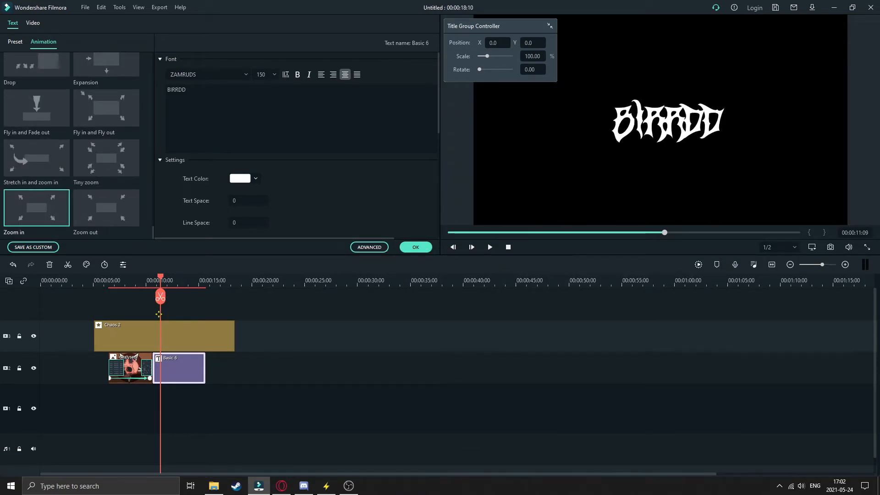
pyautogui.moveTo(159, 276); pyautogui.dragTo(178, 277)
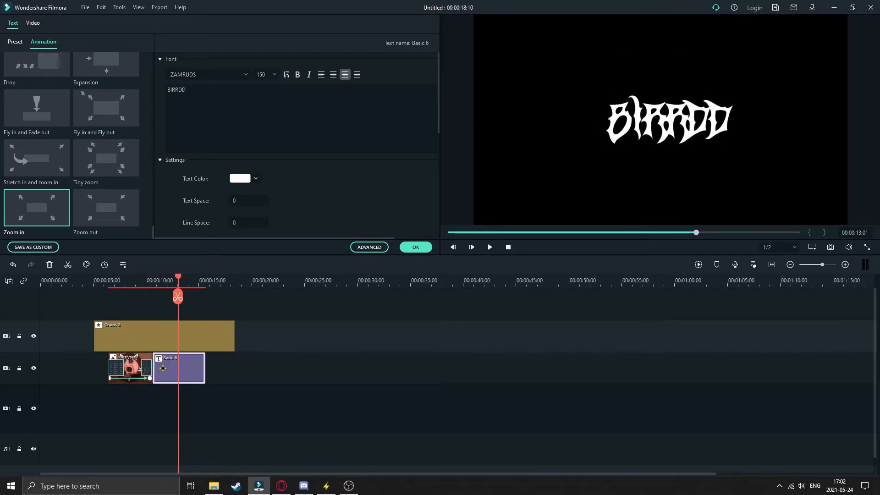
# - Set the BIRRDD title's text color to dark red and scrub along the title to check it
pyautogui.click(256, 180)
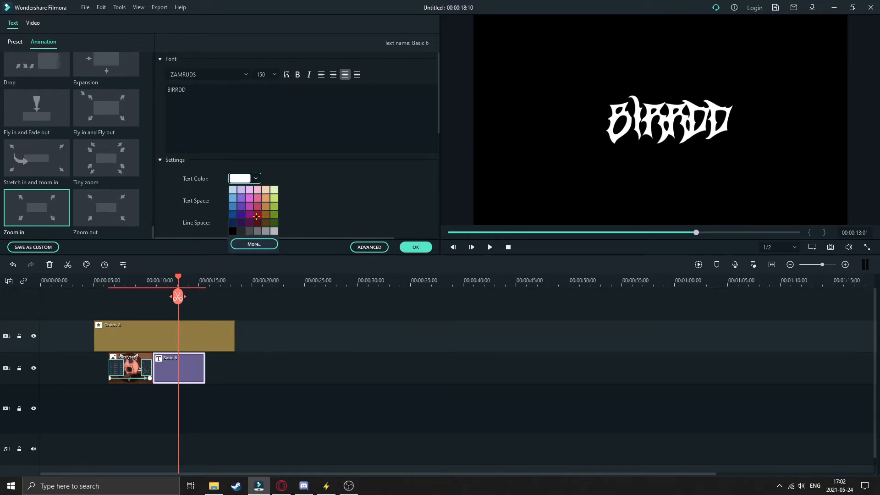
pyautogui.click(256, 216)
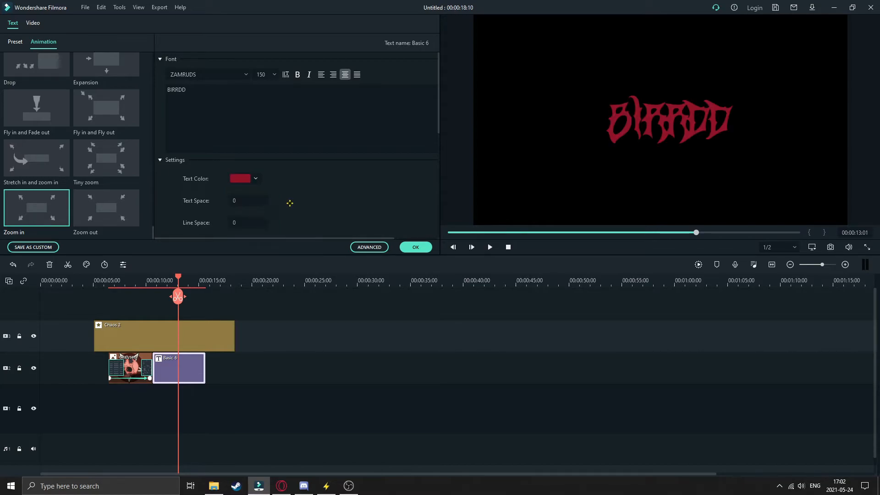
pyautogui.moveTo(179, 276)
pyautogui.mouseDown()
pyautogui.moveTo(139, 277)
pyautogui.moveTo(192, 281)
pyautogui.mouseUp()
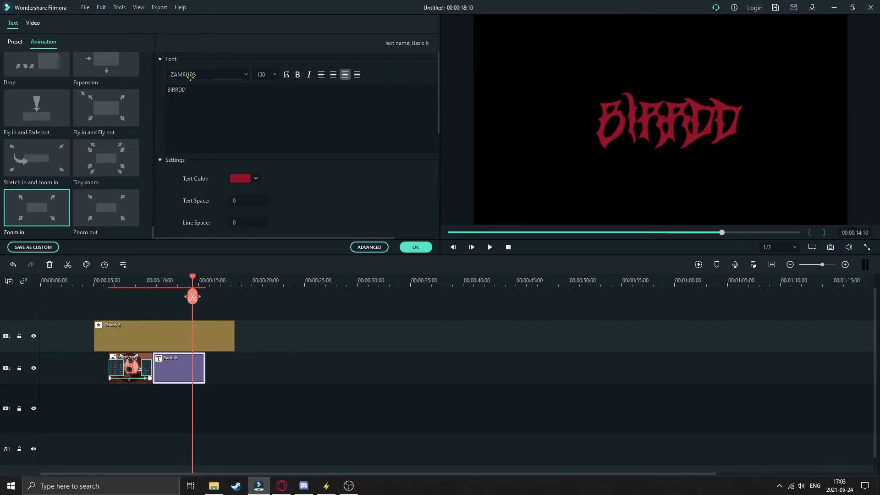
# - Try lowercase letters after "BI" in the title text and restore the wording to BIRRDD
pyautogui.click(196, 96)
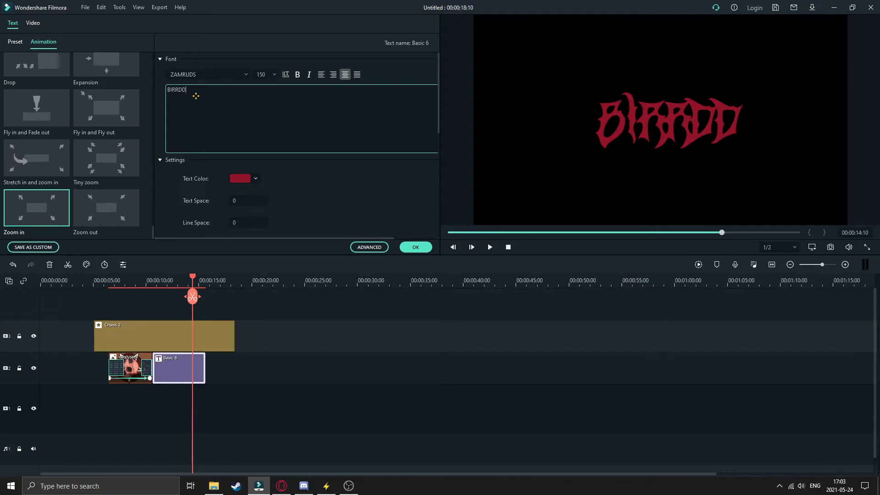
pyautogui.press('BackSpace')
pyautogui.press('BackSpace')
pyautogui.press('BackSpace')
pyautogui.press('BackSpace')
pyautogui.write('rrd')
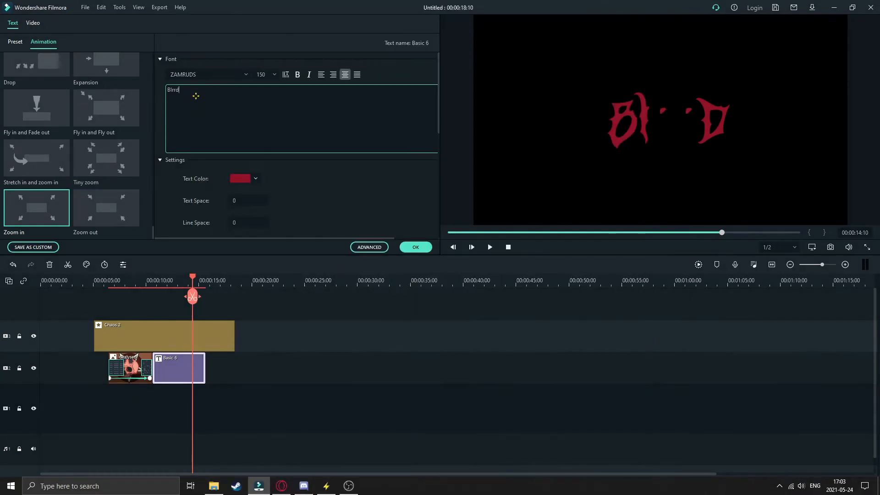
pyautogui.press('BackSpace')
pyautogui.press('BackSpace')
pyautogui.press('BackSpace')
pyautogui.write('RRDD')
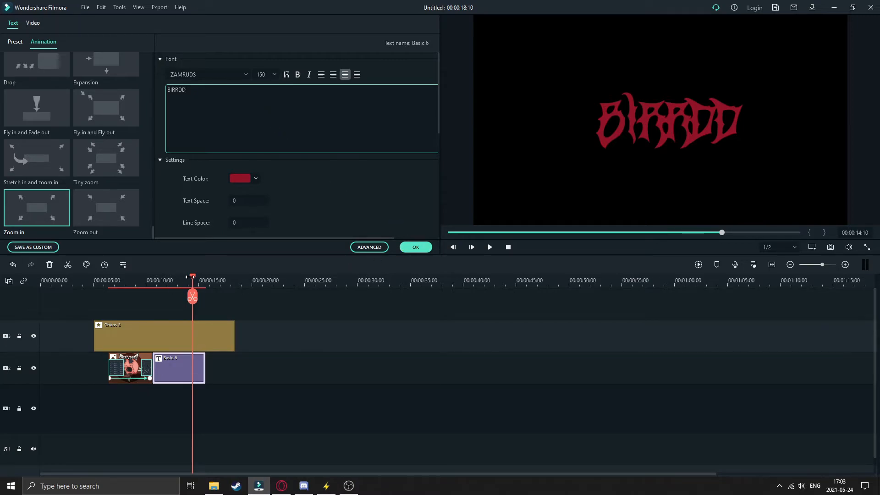
# - Play the intro from before the dezlysed clip and trim the end of the BIRRDD title to about 13:18
pyautogui.moveTo(192, 297); pyautogui.dragTo(107, 296)
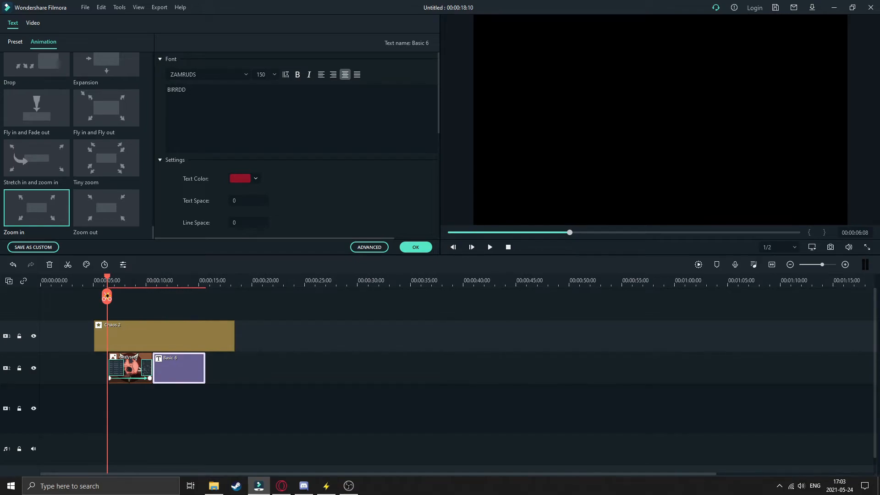
pyautogui.click(490, 247)
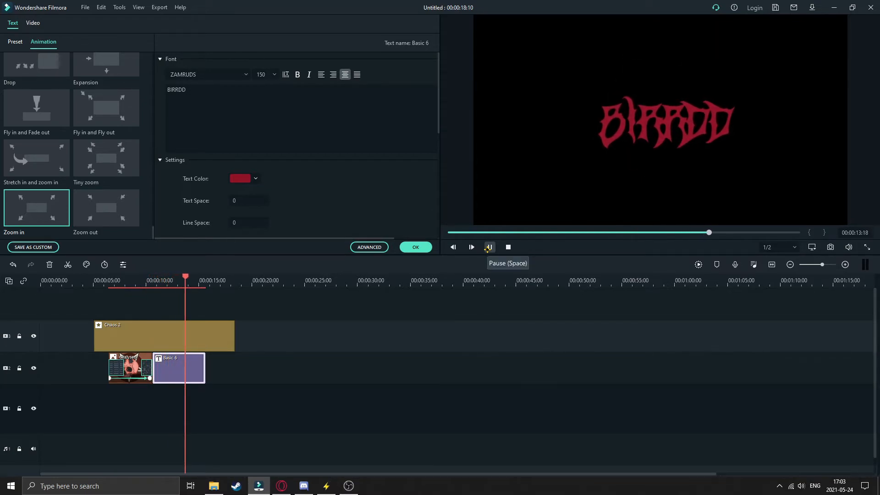
pyautogui.click(489, 247)
pyautogui.moveTo(205, 366); pyautogui.dragTo(185, 366)
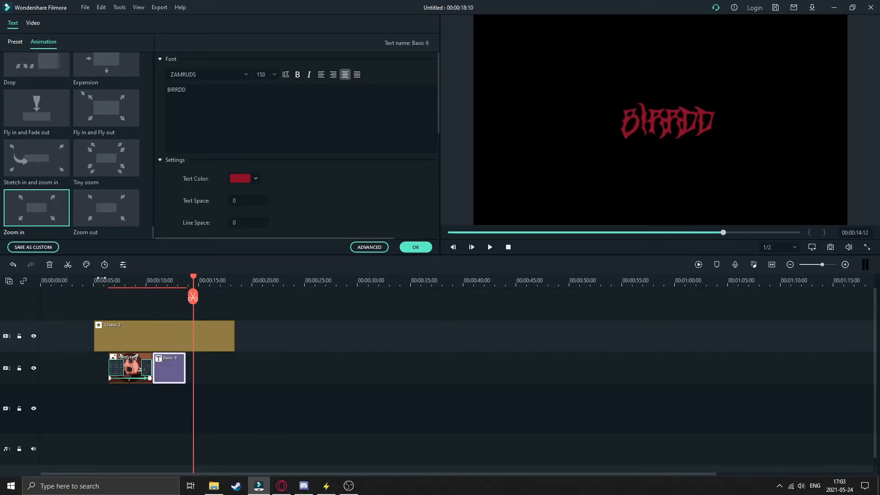
# - Play back the change into the trimmed title and shorten the Colour Distance transition to 00:00:00:16
pyautogui.doubleClick(163, 363)
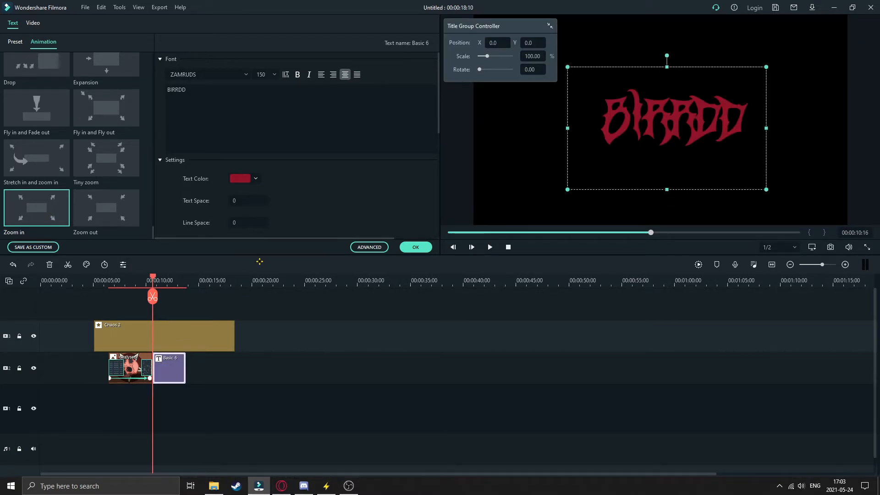
pyautogui.moveTo(148, 275); pyautogui.dragTo(138, 276)
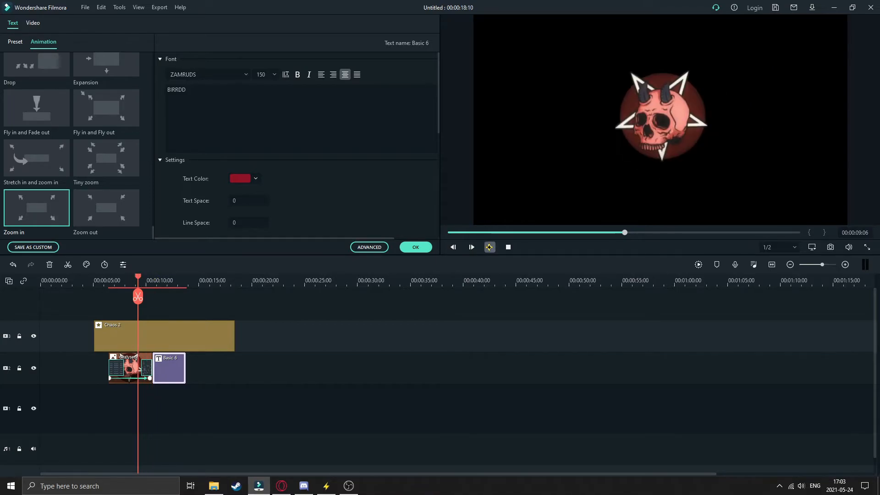
pyautogui.press('space')
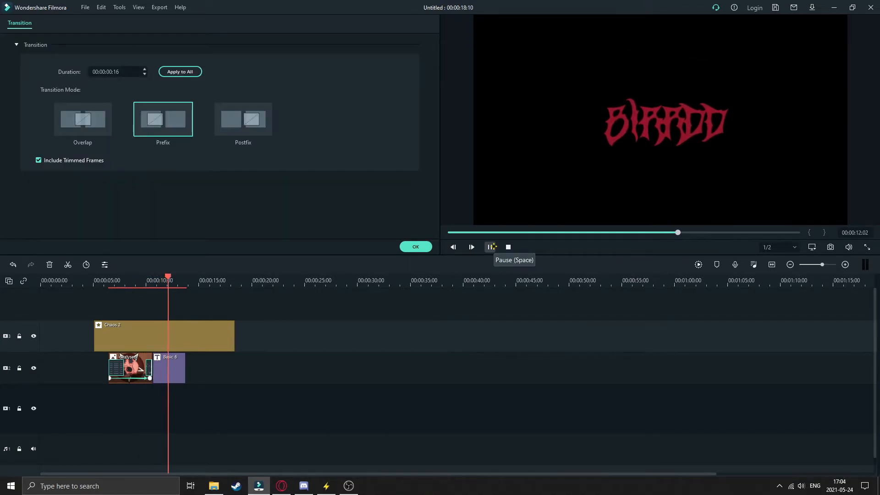
pyautogui.click(489, 247)
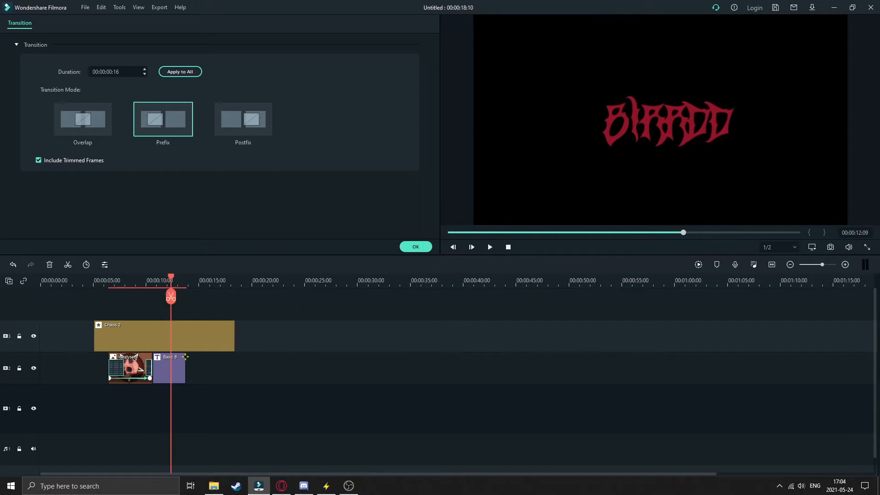
# - Play back the shortened Colour Distance transition into the red BIRRDD title
pyautogui.doubleClick(173, 365)
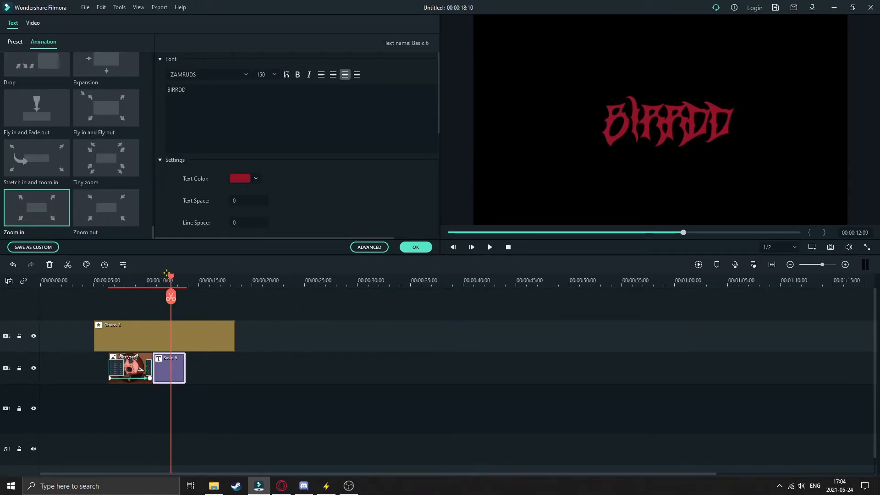
pyautogui.moveTo(170, 275); pyautogui.dragTo(143, 276)
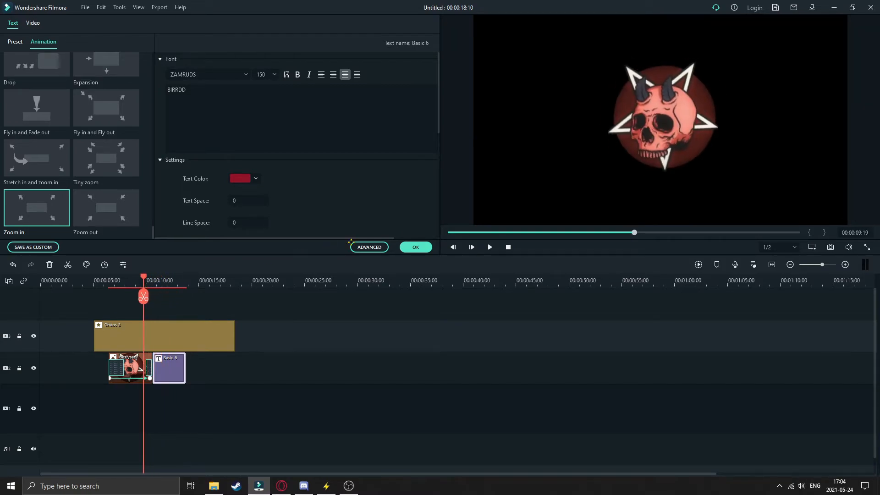
pyautogui.click(484, 247)
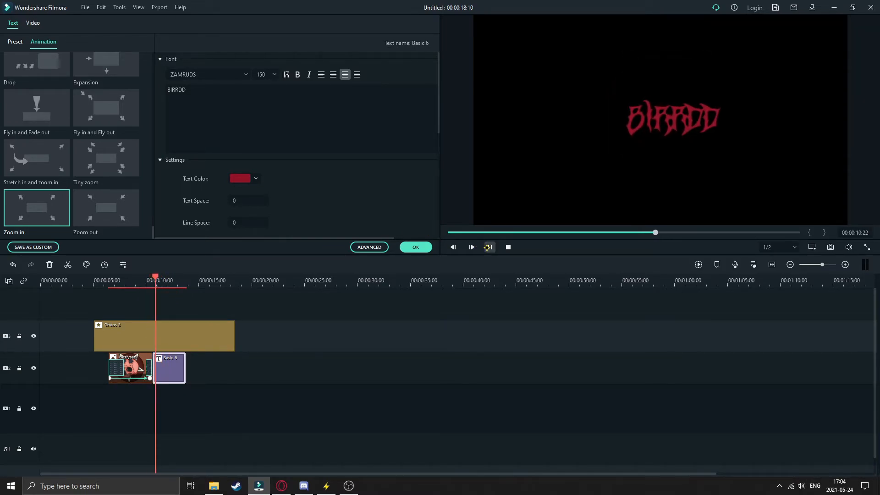
pyautogui.click(489, 247)
# - Trim about one second off the end of the dezlysed clip and play the intro from the clip's start
pyautogui.doubleClick(150, 366)
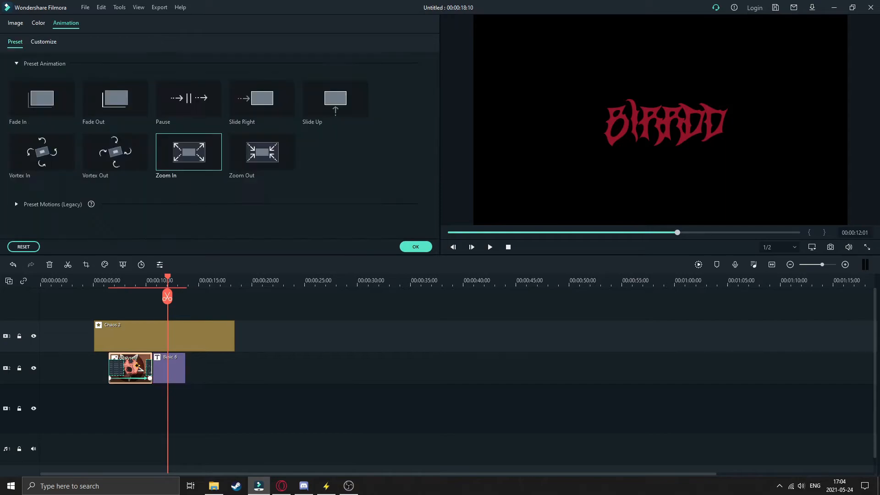
pyautogui.moveTo(153, 368); pyautogui.dragTo(142, 368)
pyautogui.click(109, 279)
pyautogui.click(490, 247)
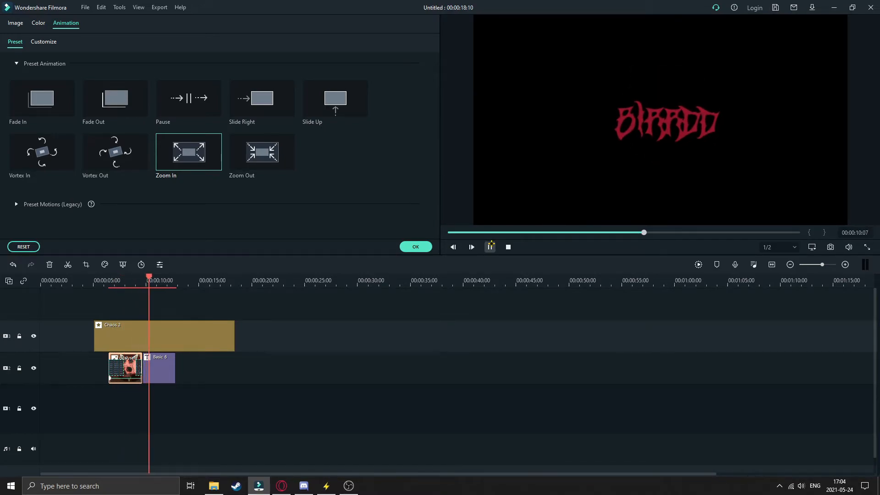
pyautogui.click(490, 247)
# - Add a Fade transition to the end of the BIRRDD title and play back the ending
pyautogui.click(166, 365)
pyautogui.moveTo(175, 369)
pyautogui.mouseDown()
pyautogui.moveTo(161, 369)
pyautogui.moveTo(175, 369)
pyautogui.mouseUp()
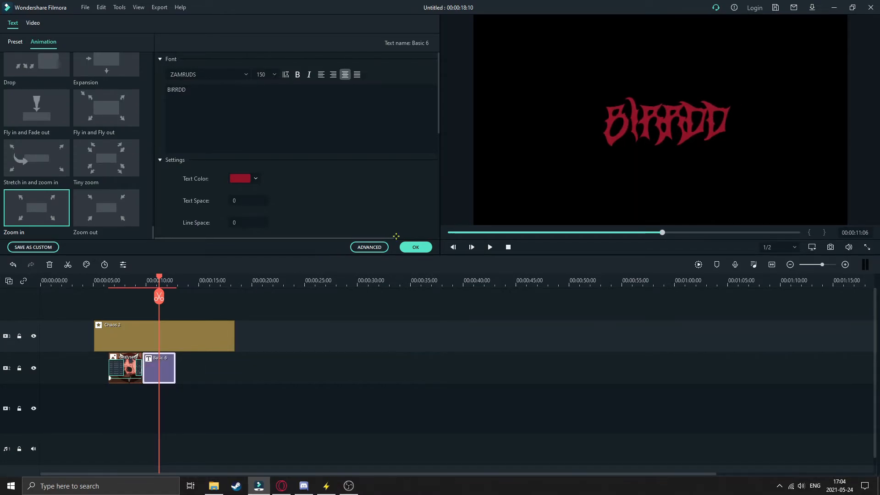
pyautogui.click(416, 247)
pyautogui.scroll(6, 158, 70)
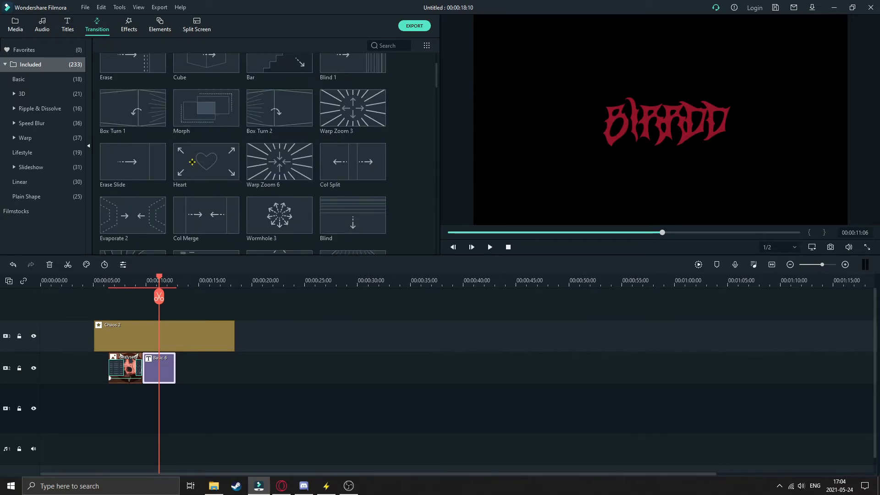
pyautogui.moveTo(304, 89); pyautogui.dragTo(164, 369)
pyautogui.click(158, 367)
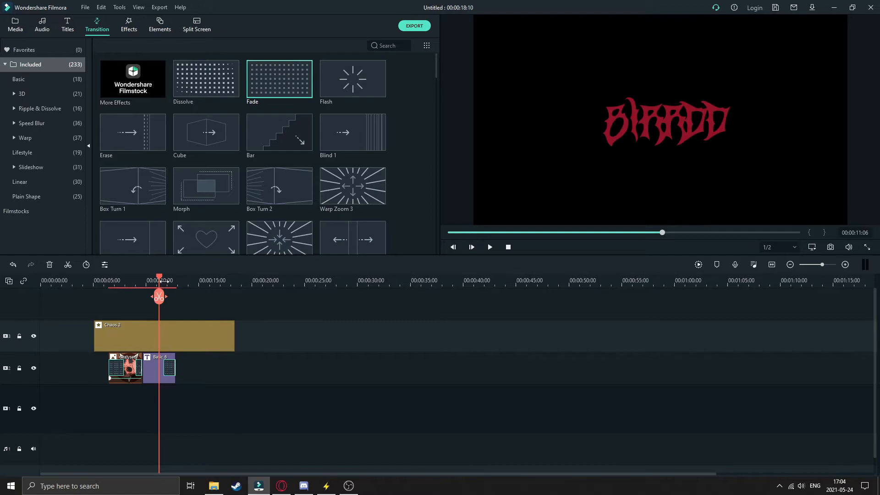
pyautogui.moveTo(159, 276)
pyautogui.mouseDown()
pyautogui.moveTo(168, 276)
pyautogui.moveTo(152, 276)
pyautogui.mouseUp()
pyautogui.click(489, 247)
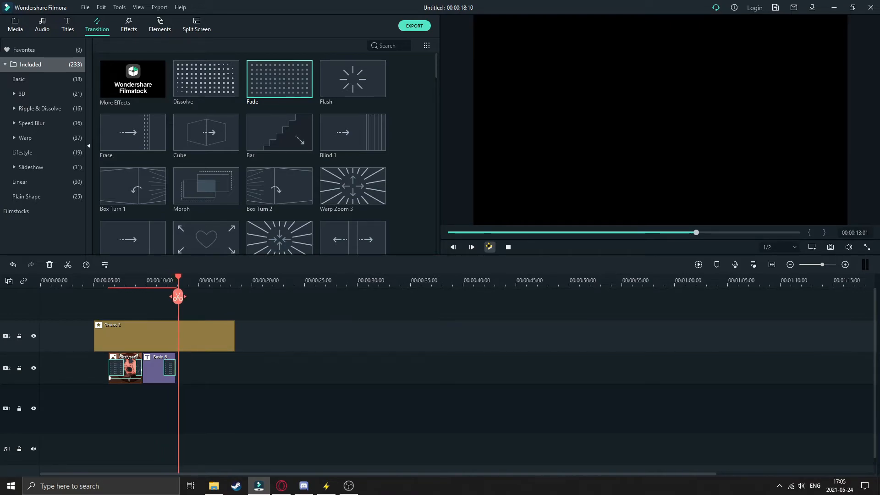
pyautogui.moveTo(178, 277); pyautogui.dragTo(126, 282)
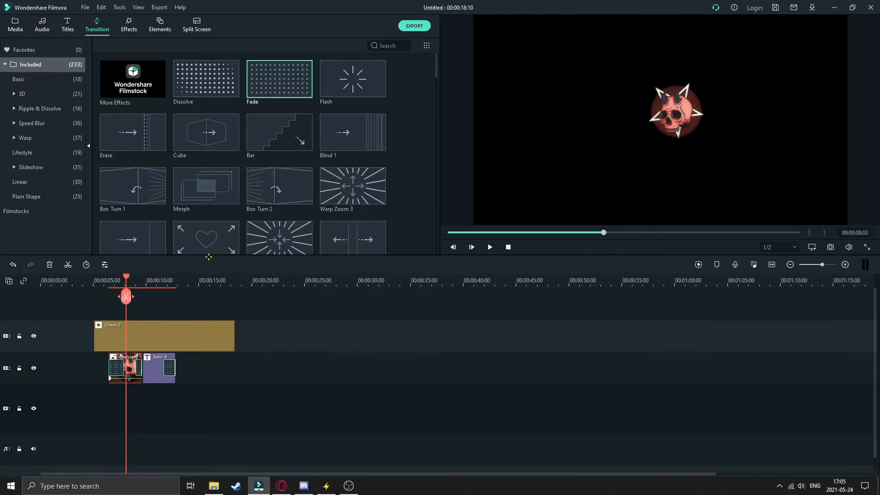
# - Play back the intro and move the dezlysed and Basic 6 clips down together onto the lowest video track
pyautogui.click(489, 247)
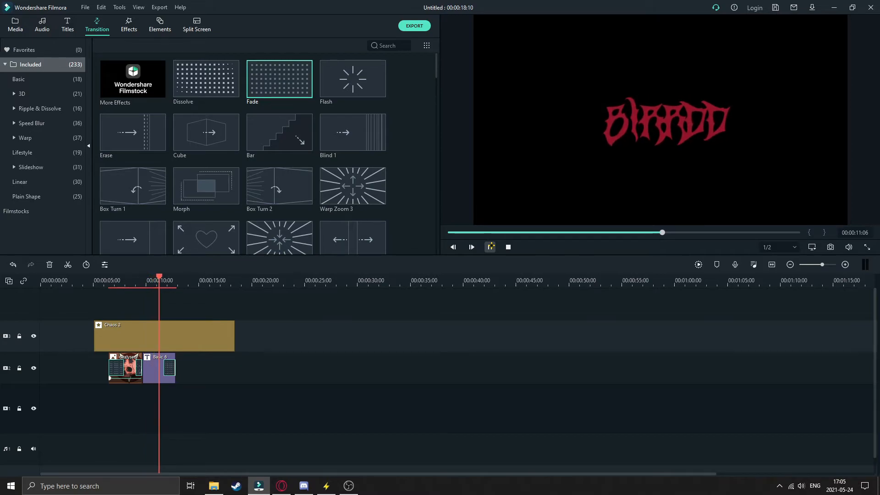
pyautogui.click(487, 248)
pyautogui.moveTo(109, 403); pyautogui.dragTo(157, 393)
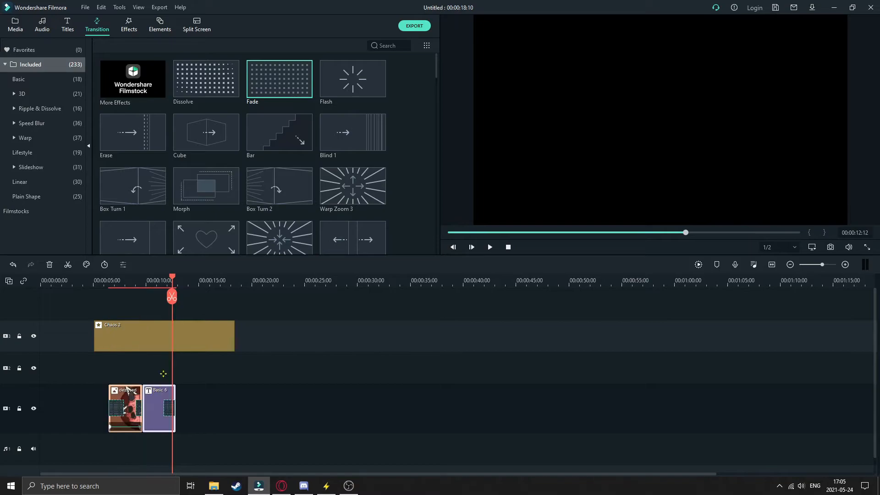
pyautogui.click(226, 369)
# - Add the Old video filter on the empty track above the clips, spanning both the dezlysed image and the title
pyautogui.click(129, 24)
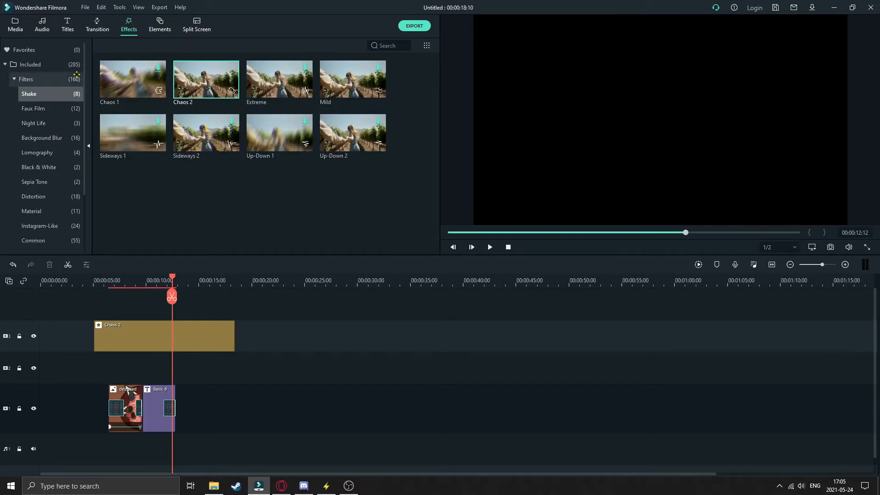
pyautogui.click(26, 79)
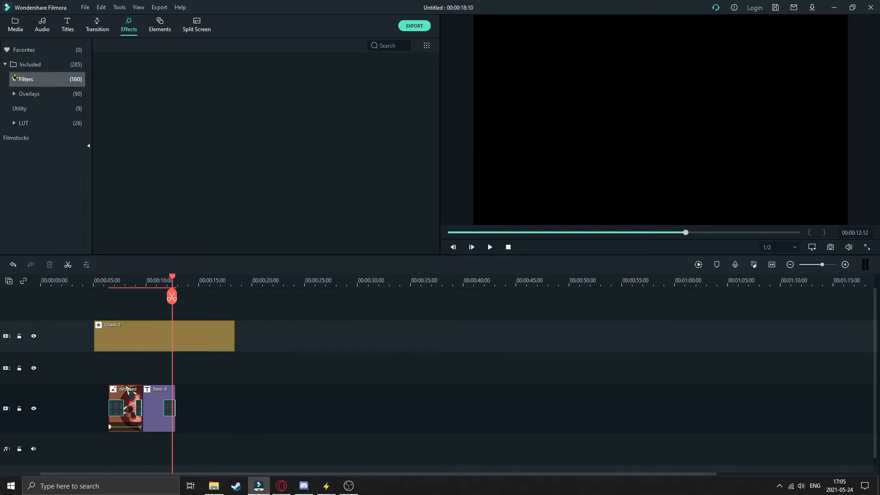
pyautogui.moveTo(200, 148); pyautogui.dragTo(175, 364)
# - Set the Old video effect's Colorful to 1 and Alpha to 35, checking it on the dezlysed logo
pyautogui.doubleClick(147, 362)
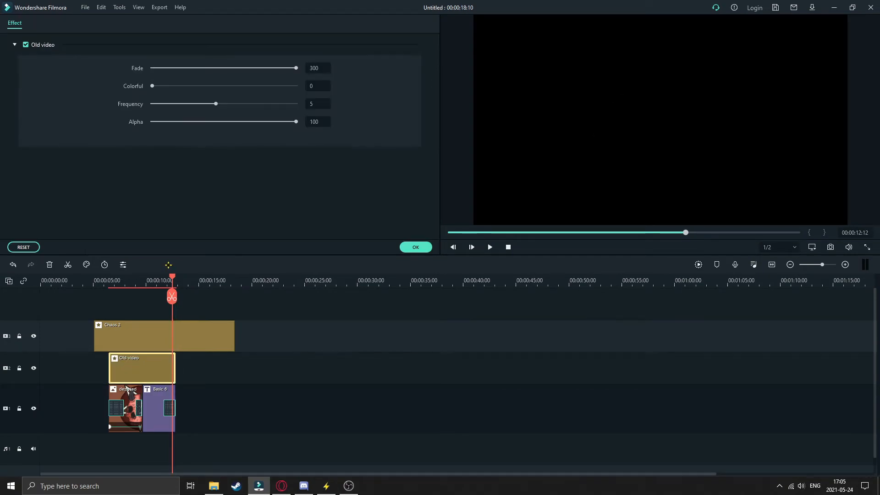
pyautogui.moveTo(171, 273); pyautogui.dragTo(131, 283)
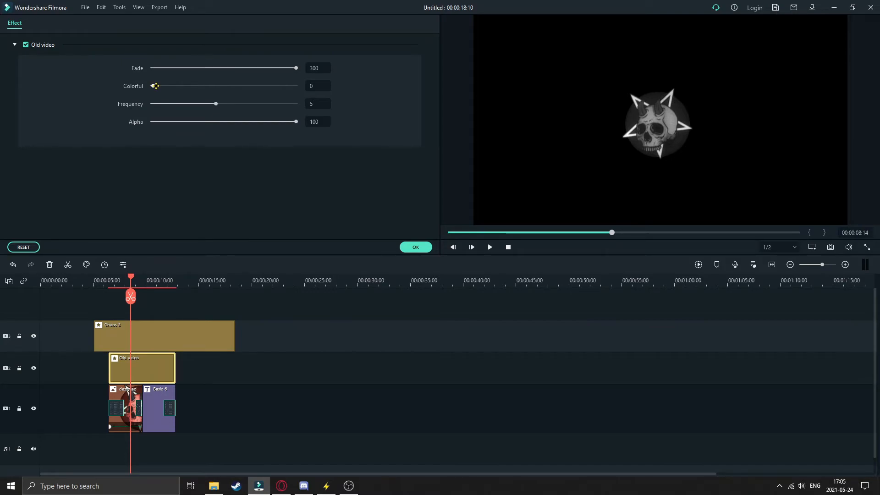
pyautogui.moveTo(255, 87); pyautogui.dragTo(302, 86)
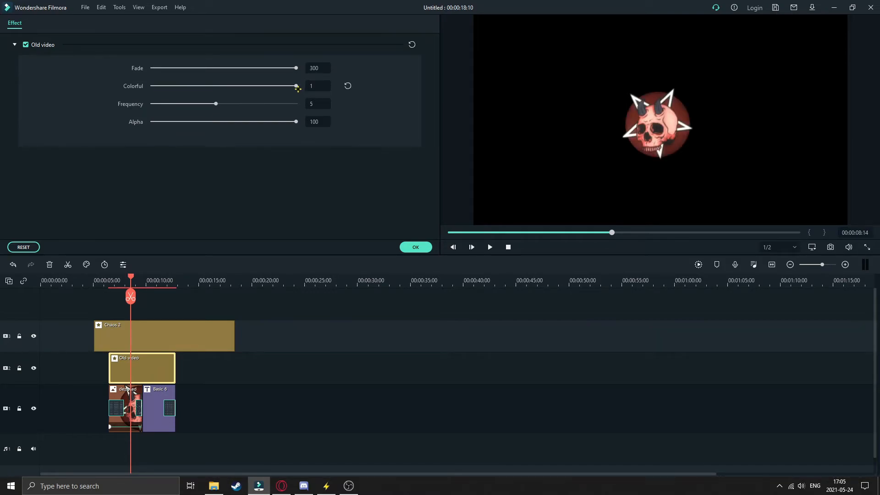
pyautogui.moveTo(294, 85); pyautogui.dragTo(327, 84)
pyautogui.moveTo(128, 274)
pyautogui.mouseDown()
pyautogui.moveTo(116, 275)
pyautogui.moveTo(137, 277)
pyautogui.mouseUp()
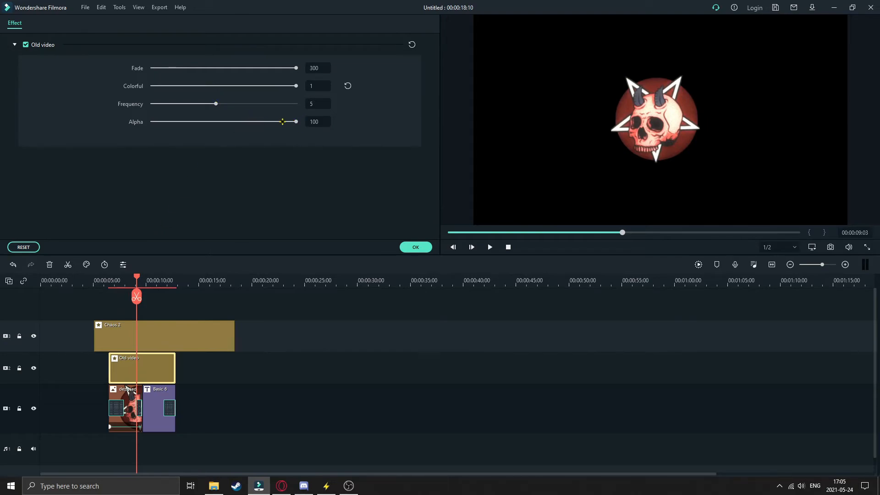
pyautogui.moveTo(273, 122); pyautogui.dragTo(229, 122)
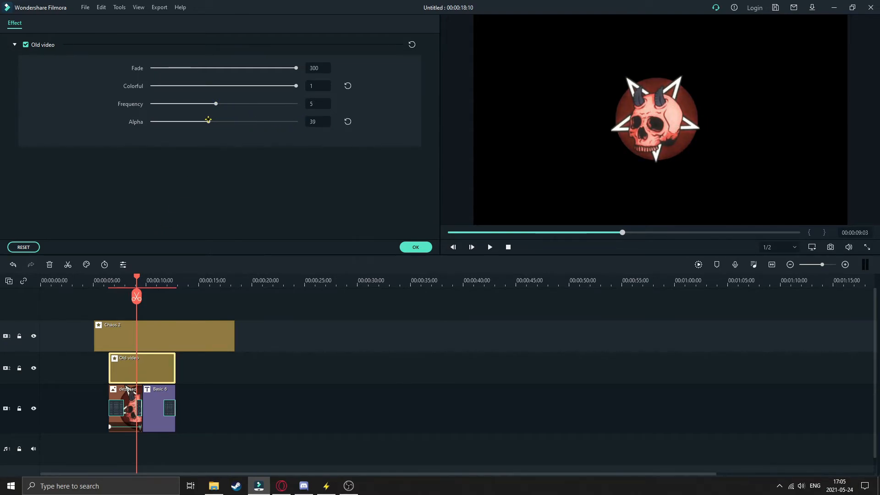
# - Rearrange the tracks so the Old video effect lies beneath the dezlysed and title clips, and play back the result
pyautogui.moveTo(134, 276); pyautogui.dragTo(100, 277)
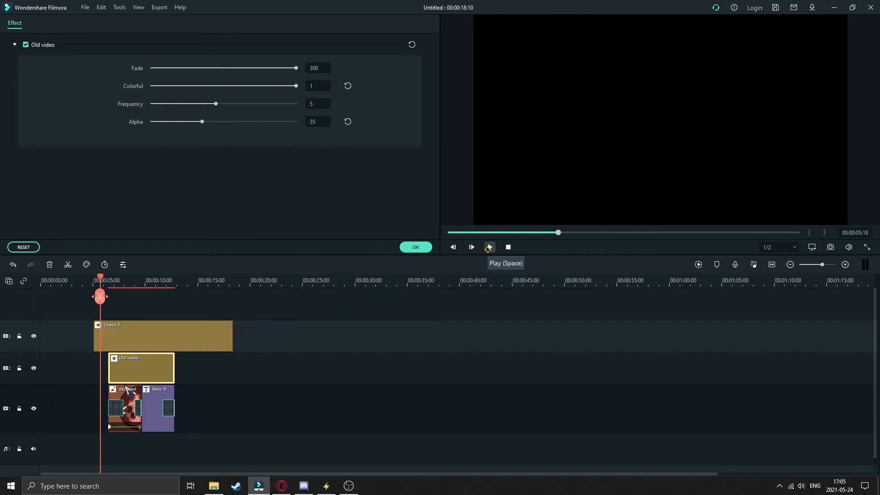
pyautogui.moveTo(140, 389); pyautogui.dragTo(142, 465)
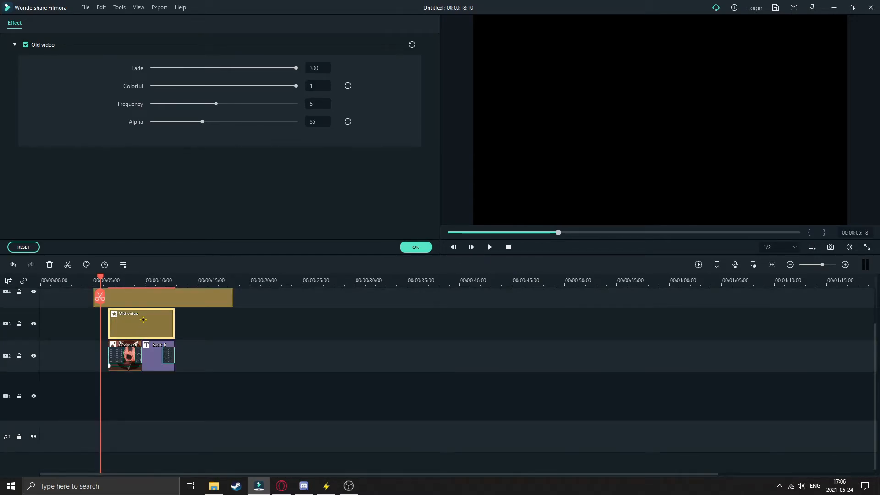
pyautogui.moveTo(142, 318); pyautogui.dragTo(141, 405)
pyautogui.click(489, 247)
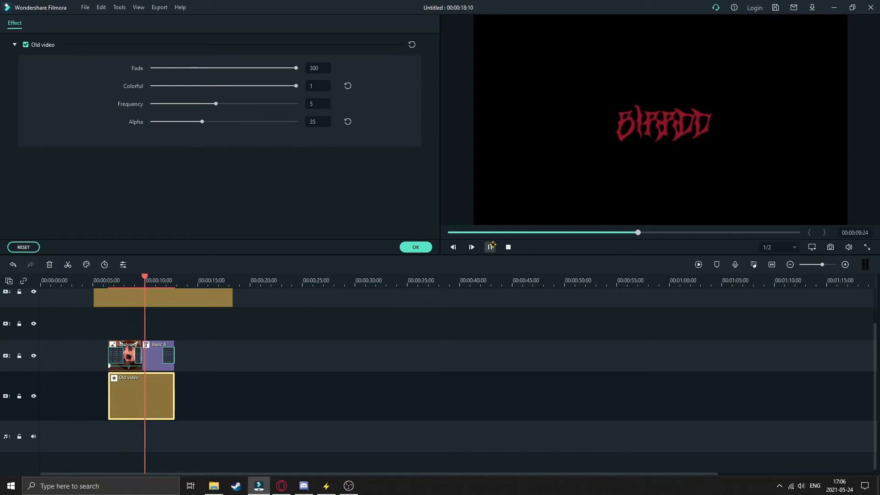
pyautogui.click(490, 247)
# - Place the Old video effect directly above the clips again, play back the intro and confirm the effect settings
pyautogui.moveTo(154, 389); pyautogui.dragTo(157, 323)
pyautogui.click(490, 247)
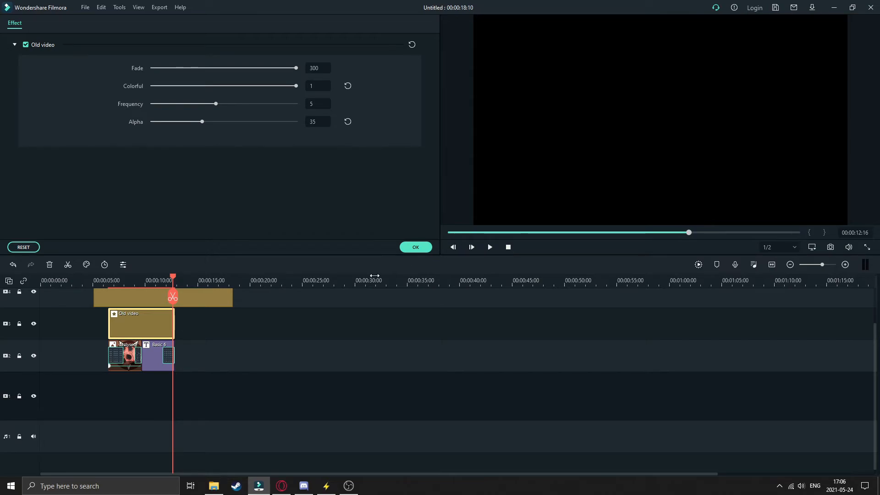
pyautogui.moveTo(172, 277); pyautogui.dragTo(105, 321)
pyautogui.scroll(1, 199, 343)
pyautogui.click(488, 247)
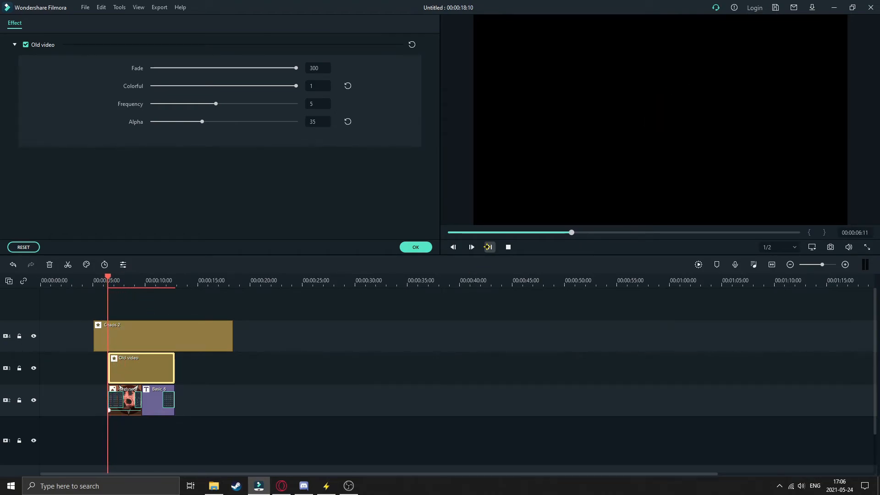
pyautogui.click(488, 247)
pyautogui.click(416, 247)
pyautogui.click(14, 23)
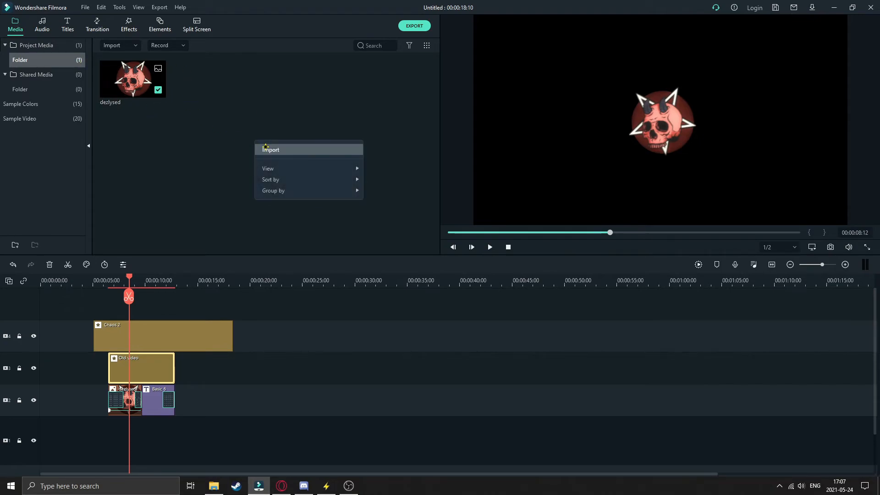
pyautogui.click(275, 150)
pyautogui.click(42, 142)
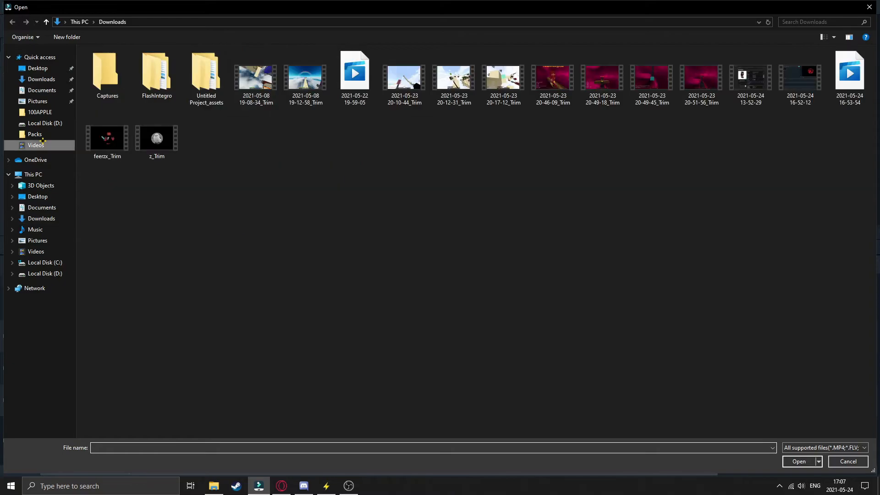
pyautogui.doubleClick(701, 77)
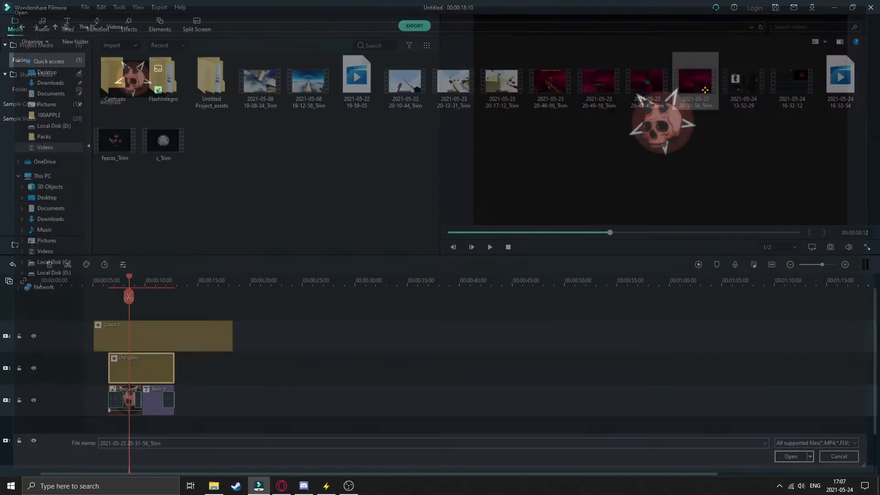
# - Place the imported video on the lowest track under the intro and match the project settings to 1920 x 1080 30fps
pyautogui.moveTo(214, 90); pyautogui.dragTo(108, 425)
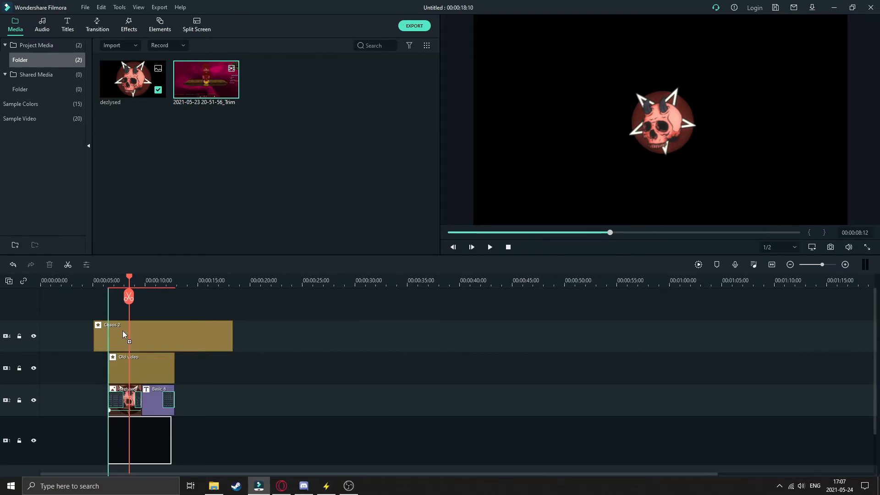
pyautogui.moveTo(123, 337); pyautogui.dragTo(124, 339)
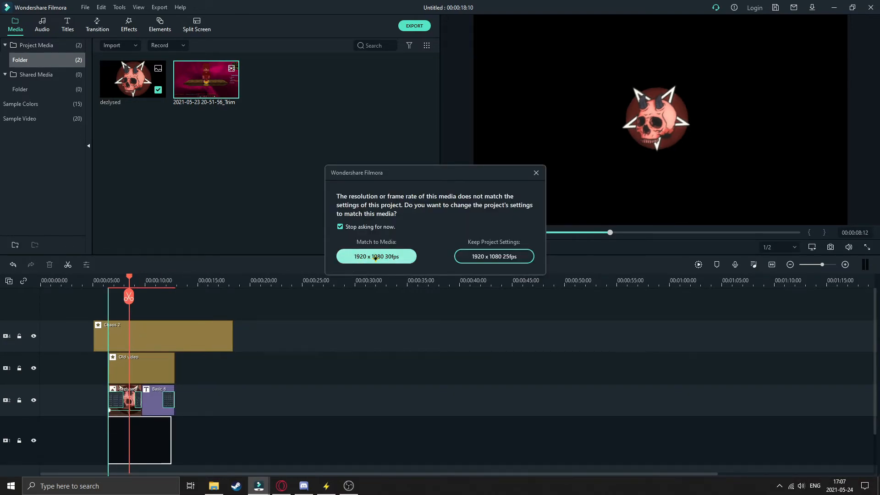
pyautogui.click(376, 258)
# - Play back the intro over the gameplay video, shift that clip slightly later and turn its audio volume all the way down
pyautogui.moveTo(147, 280); pyautogui.dragTo(113, 288)
pyautogui.click(490, 247)
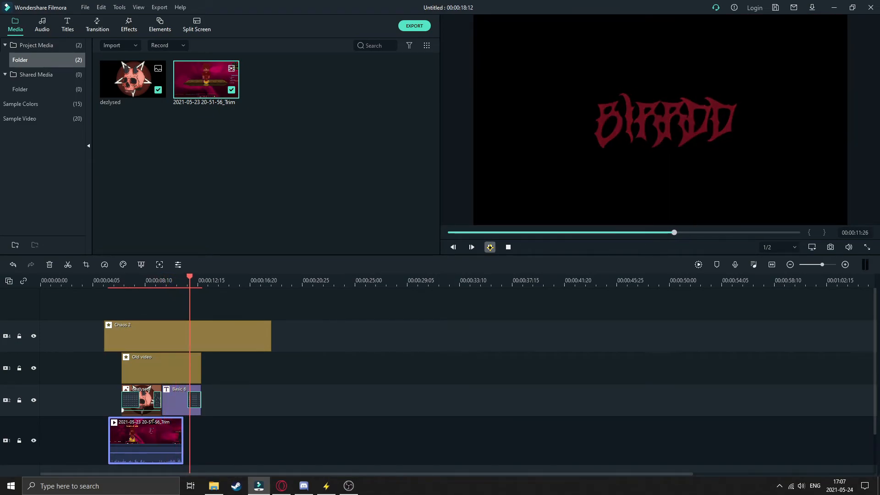
pyautogui.moveTo(155, 422)
pyautogui.mouseDown()
pyautogui.moveTo(167, 430)
pyautogui.moveTo(162, 424)
pyautogui.mouseUp()
pyautogui.moveTo(193, 276); pyautogui.dragTo(149, 278)
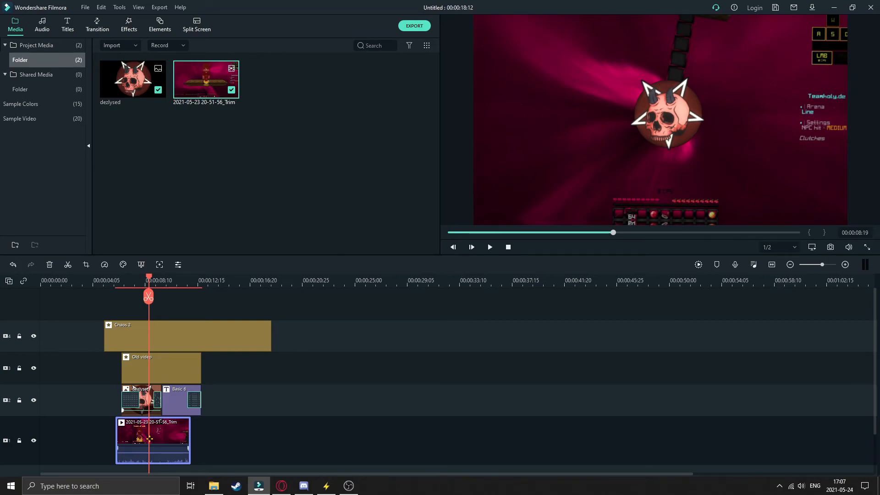
pyautogui.moveTo(158, 453); pyautogui.dragTo(155, 463)
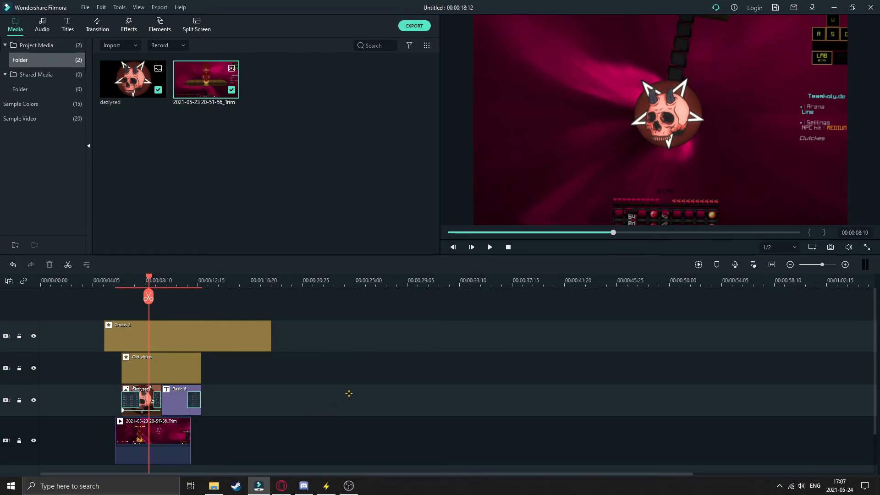
# - Try the gameplay clip beneath the BIRRDD title with a Fade transition
pyautogui.moveTo(164, 429); pyautogui.dragTo(211, 428)
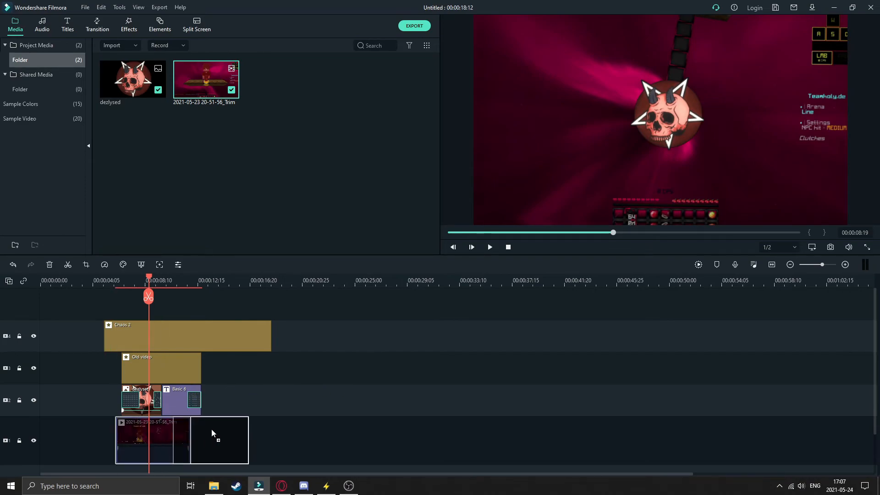
pyautogui.moveTo(147, 278); pyautogui.dragTo(165, 278)
pyautogui.click(97, 27)
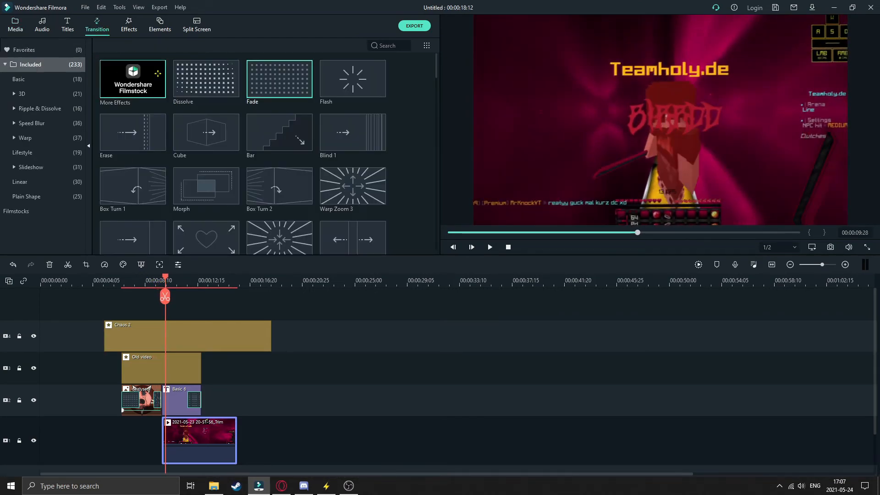
pyautogui.moveTo(276, 90); pyautogui.dragTo(176, 405)
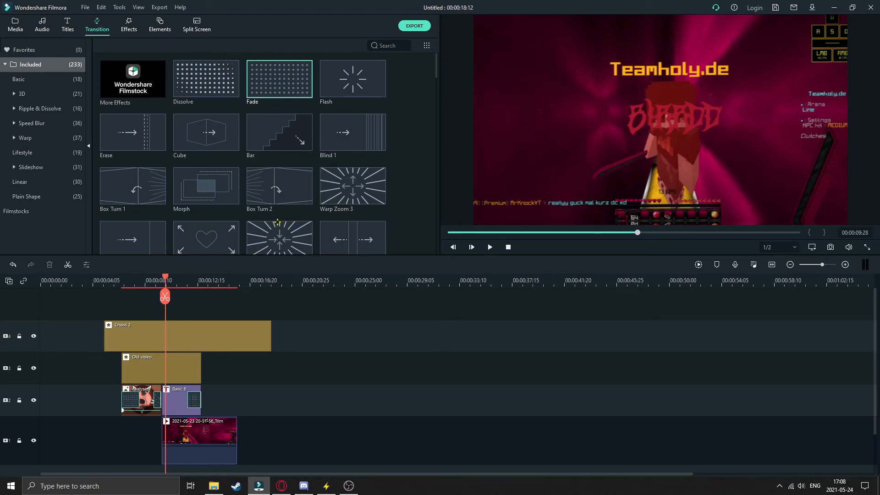
# - Move the gameplay clip earlier, split it at the dezlysed clip's start and place the second part beneath the BIRRDD title
pyautogui.moveTo(191, 436); pyautogui.dragTo(109, 433)
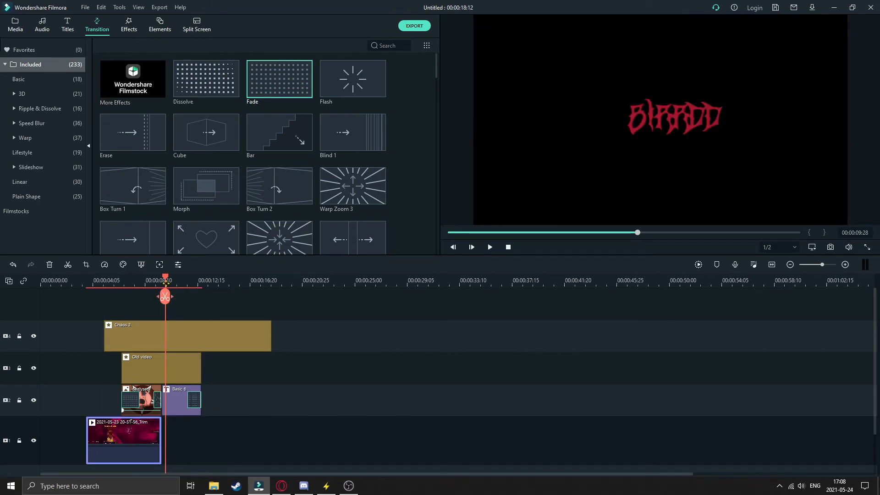
pyautogui.moveTo(165, 297); pyautogui.dragTo(121, 296)
pyautogui.click(120, 297)
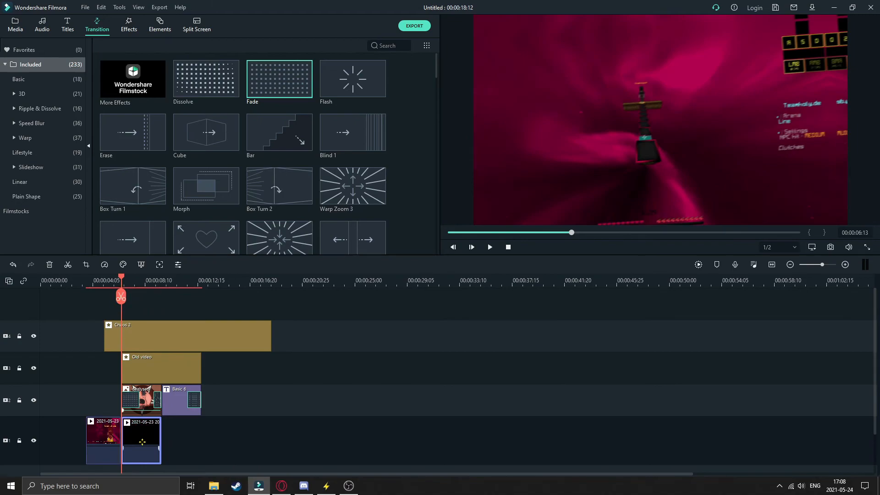
pyautogui.moveTo(180, 438); pyautogui.dragTo(179, 438)
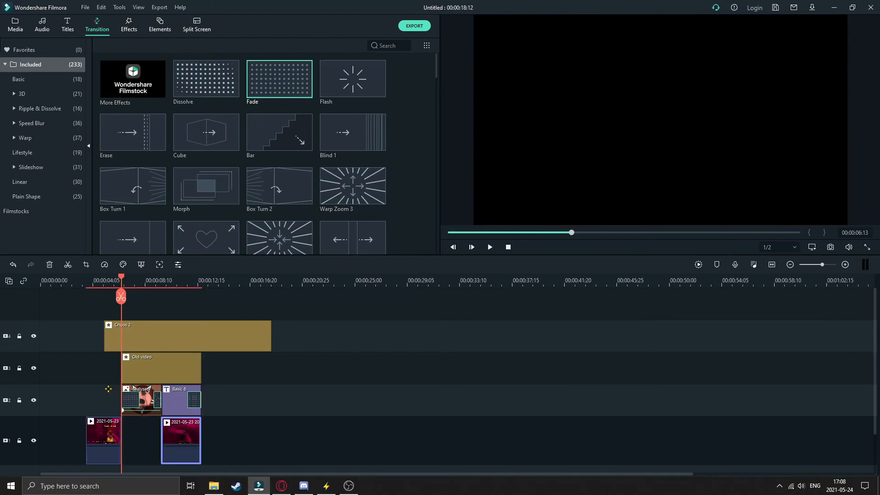
# - Try a Fade transition at the end of the first gameplay part and delete it again
pyautogui.moveTo(246, 238); pyautogui.dragTo(110, 439)
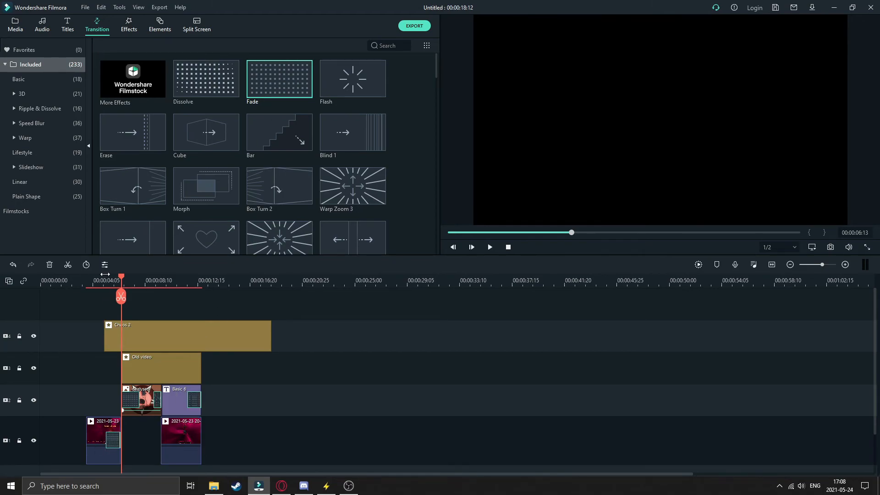
pyautogui.moveTo(120, 277); pyautogui.dragTo(99, 277)
pyautogui.rightClick(114, 439)
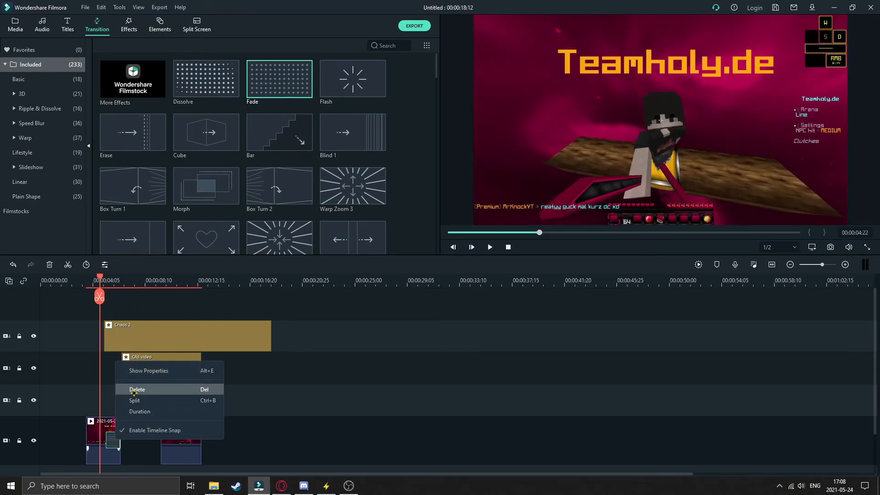
pyautogui.click(134, 391)
# - Move the first gameplay part up onto the dezlysed clip's track, directly before it, and play back the sequence
pyautogui.click(488, 247)
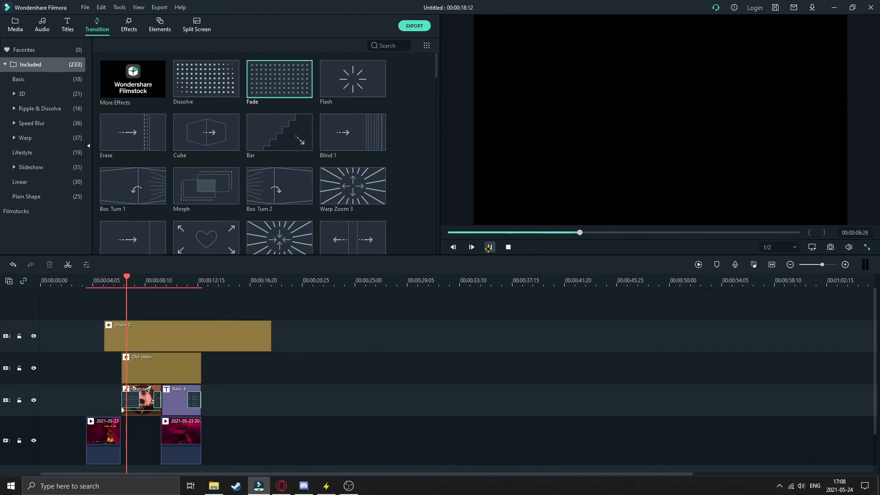
pyautogui.click(488, 248)
pyautogui.click(489, 249)
pyautogui.moveTo(102, 442); pyautogui.dragTo(102, 410)
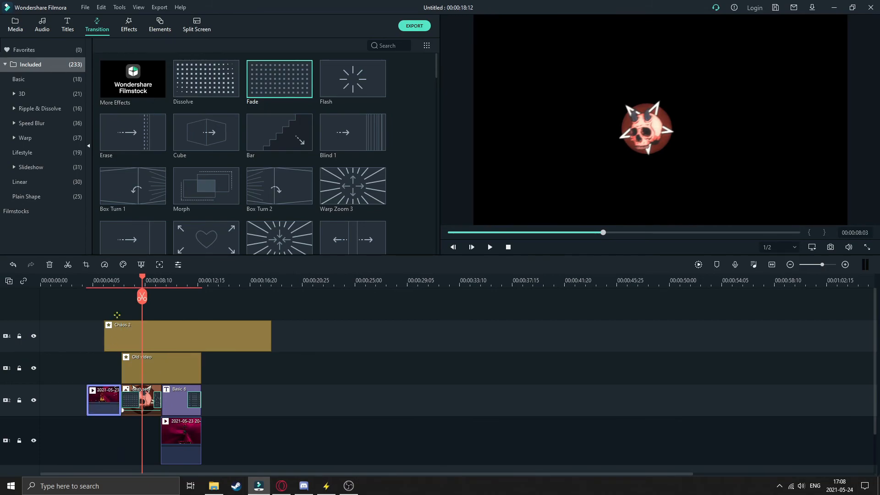
pyautogui.moveTo(144, 275); pyautogui.dragTo(113, 274)
pyautogui.click(488, 247)
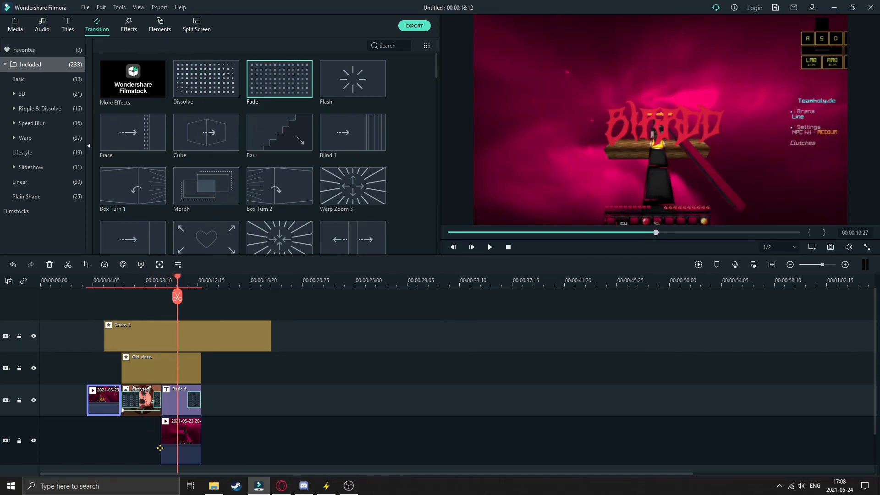
# - Add a short Fade transition to the start of the second gameplay part and play back the title section
pyautogui.moveTo(278, 92); pyautogui.dragTo(185, 441)
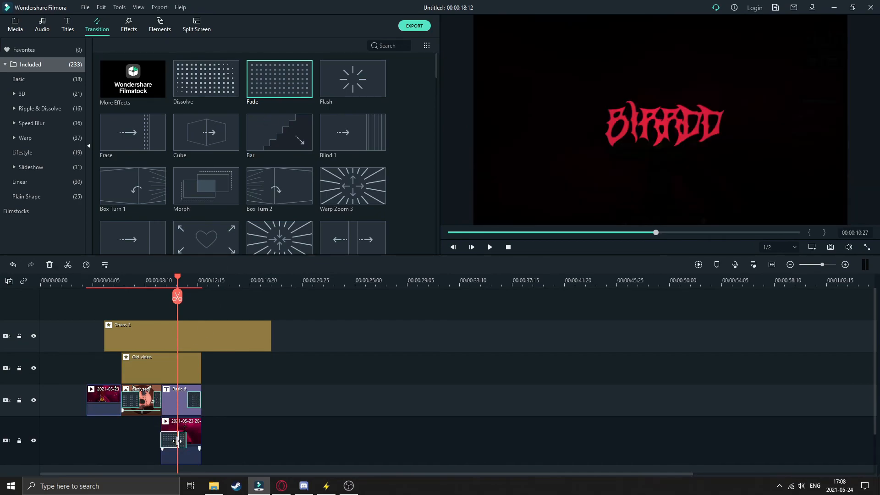
pyautogui.click(157, 280)
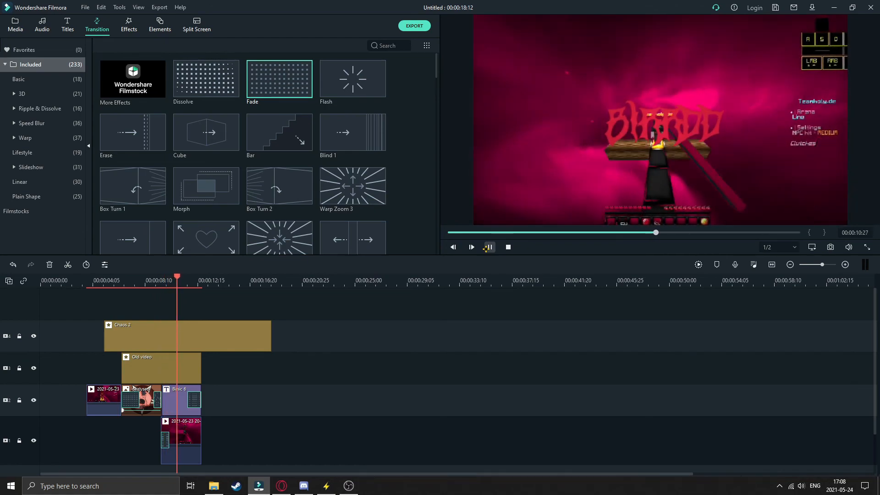
pyautogui.click(487, 247)
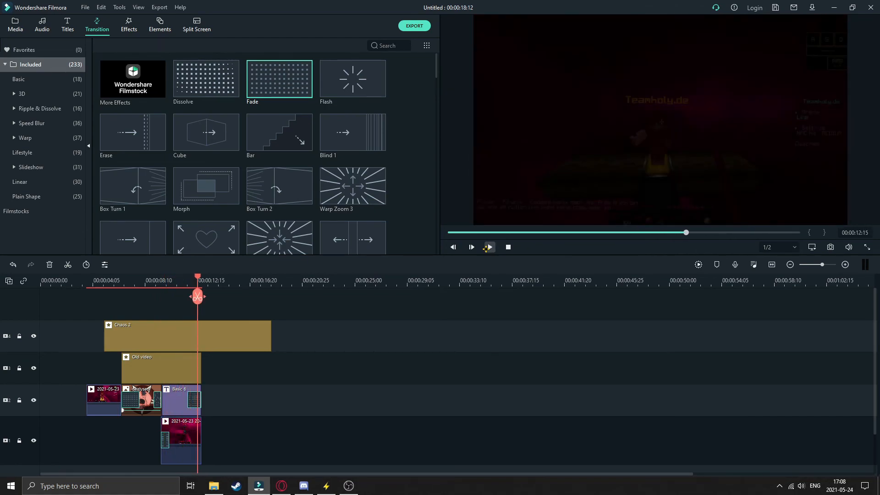
# - Play back the sequence from the first gameplay part through the end of the BIRRDD title
pyautogui.click(91, 280)
pyautogui.click(489, 247)
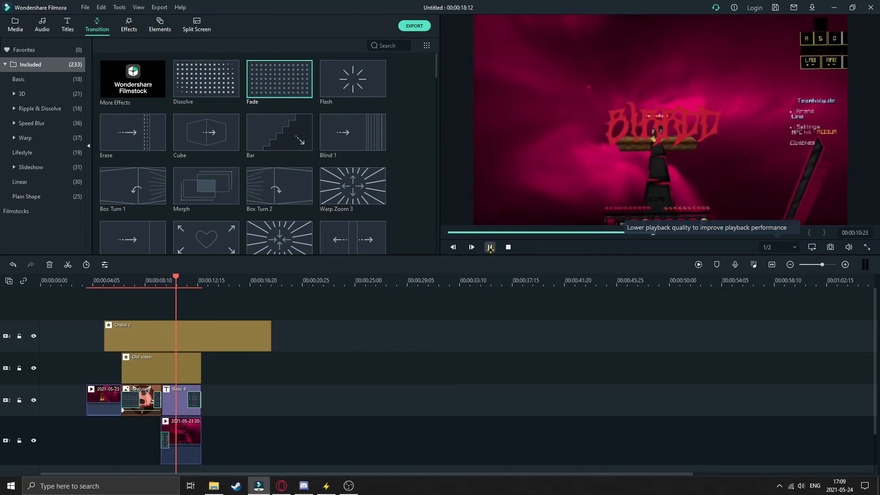
pyautogui.click(489, 247)
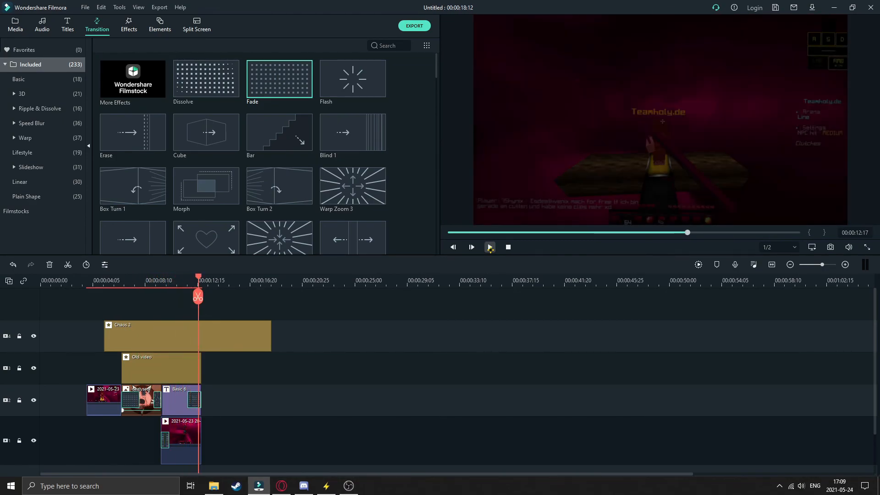
# - Delete both gameplay parts, the one beneath the BIRRDD title and the one before the dezlysed clip
pyautogui.click(175, 440)
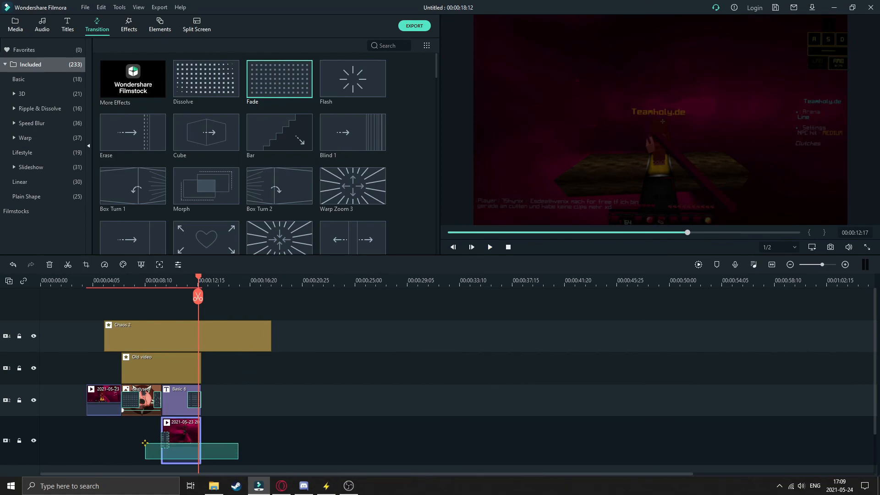
pyautogui.rightClick(184, 440)
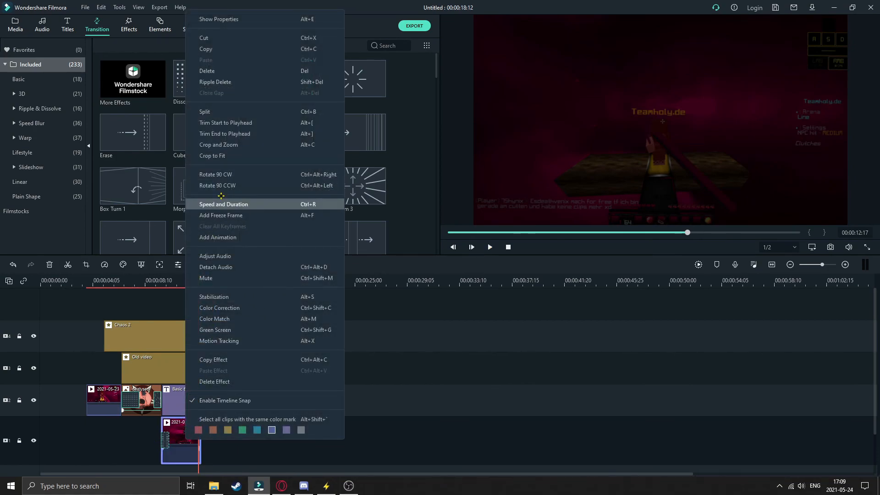
pyautogui.click(206, 71)
pyautogui.rightClick(109, 381)
pyautogui.click(133, 62)
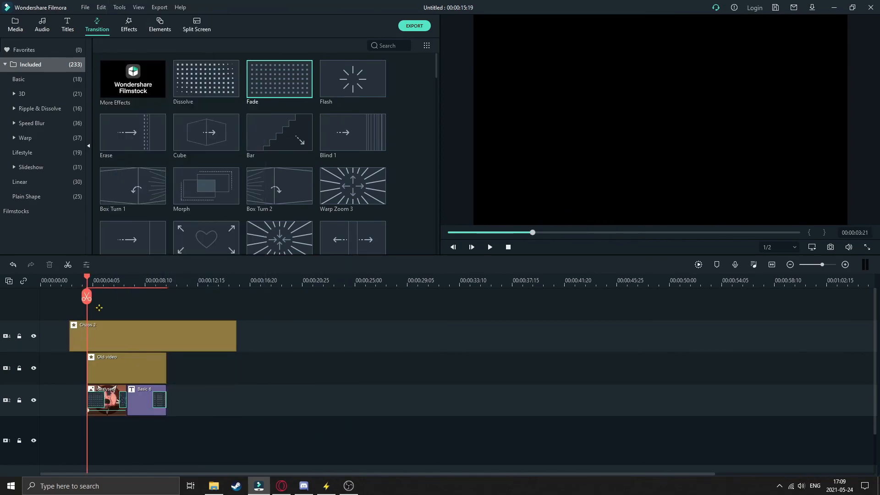
# - Add the gameplay clip again, placing a short part directly before the dezlysed clip and another directly after the BIRRDD title, and play it back
pyautogui.scroll(-2, 102, 306)
pyautogui.click(17, 27)
pyautogui.moveTo(140, 88); pyautogui.dragTo(139, 374)
pyautogui.moveTo(79, 398); pyautogui.dragTo(80, 360)
pyautogui.moveTo(86, 296); pyautogui.dragTo(63, 297)
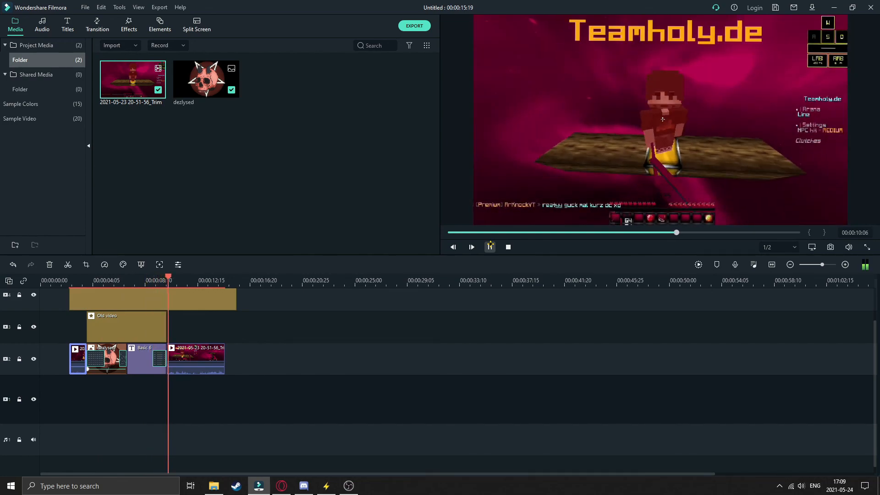
pyautogui.click(490, 246)
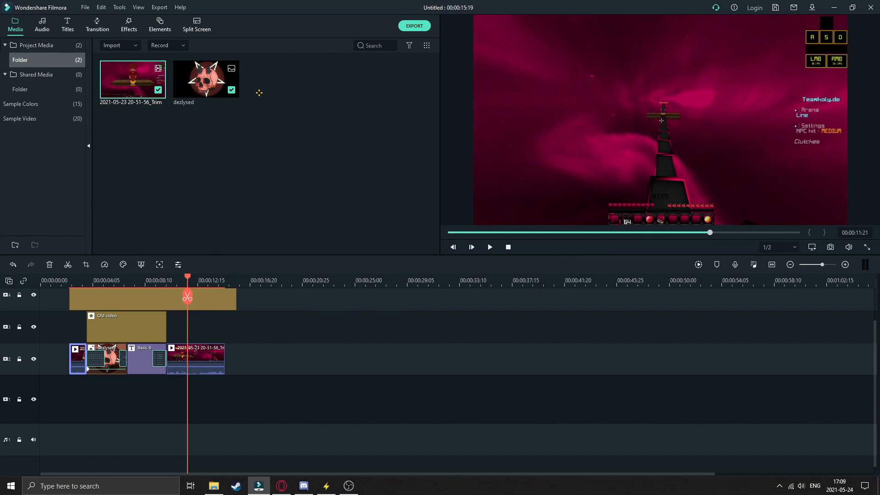
pyautogui.scroll(2, 200, 365)
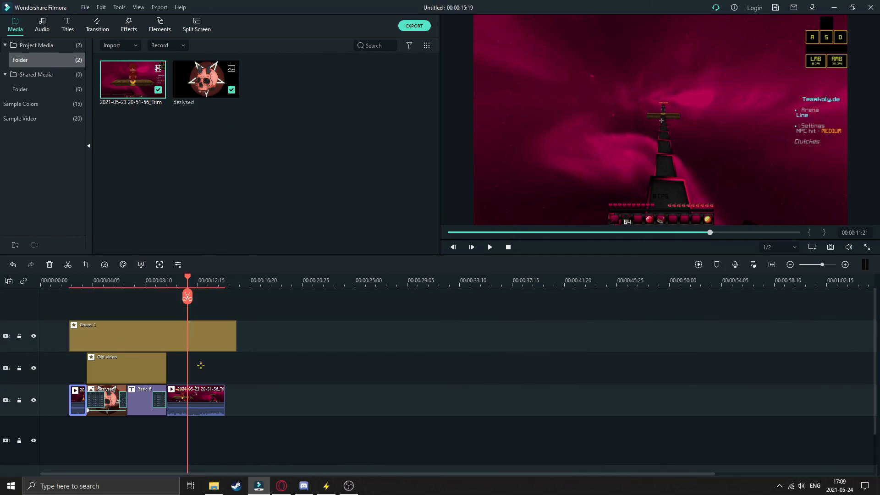